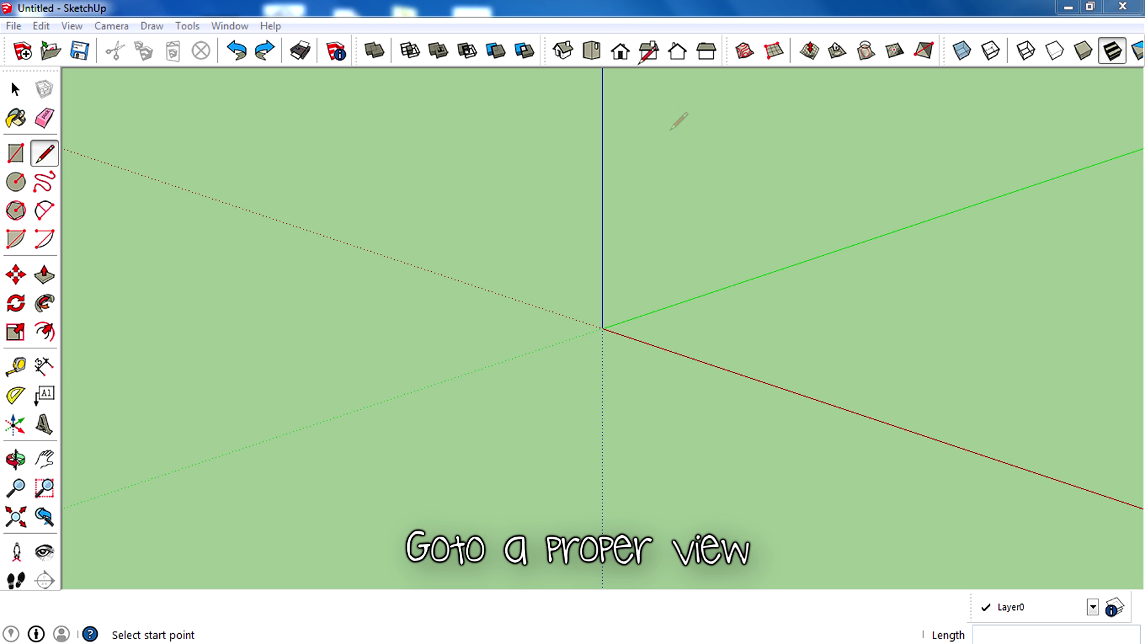
# - Draw a closed four-sided loop of freehand lines around the origin in a tilted, non-standard view
pyautogui.click(621, 51)
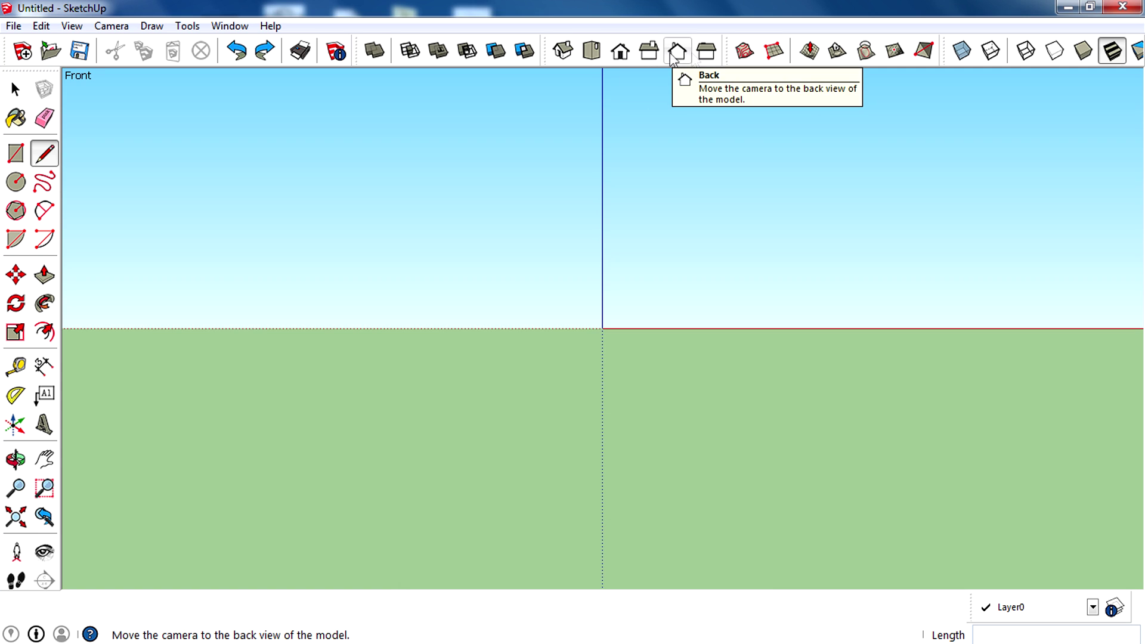
pyautogui.press('space')
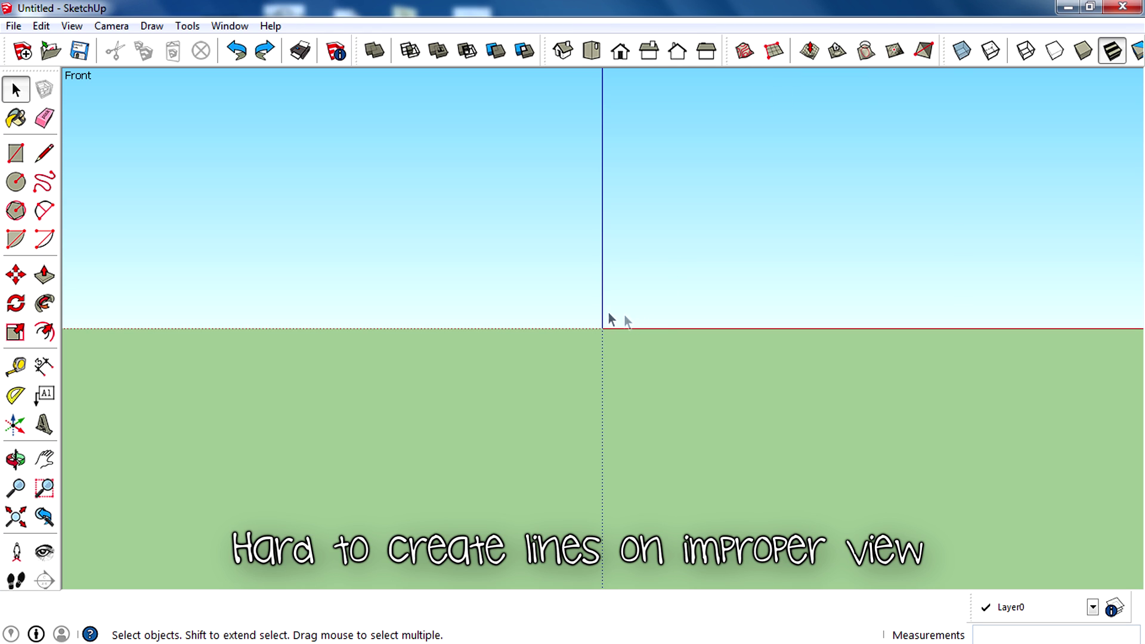
pyautogui.moveTo(572, 292); pyautogui.dragTo(608, 302, button='middle')
pyautogui.click(44, 153)
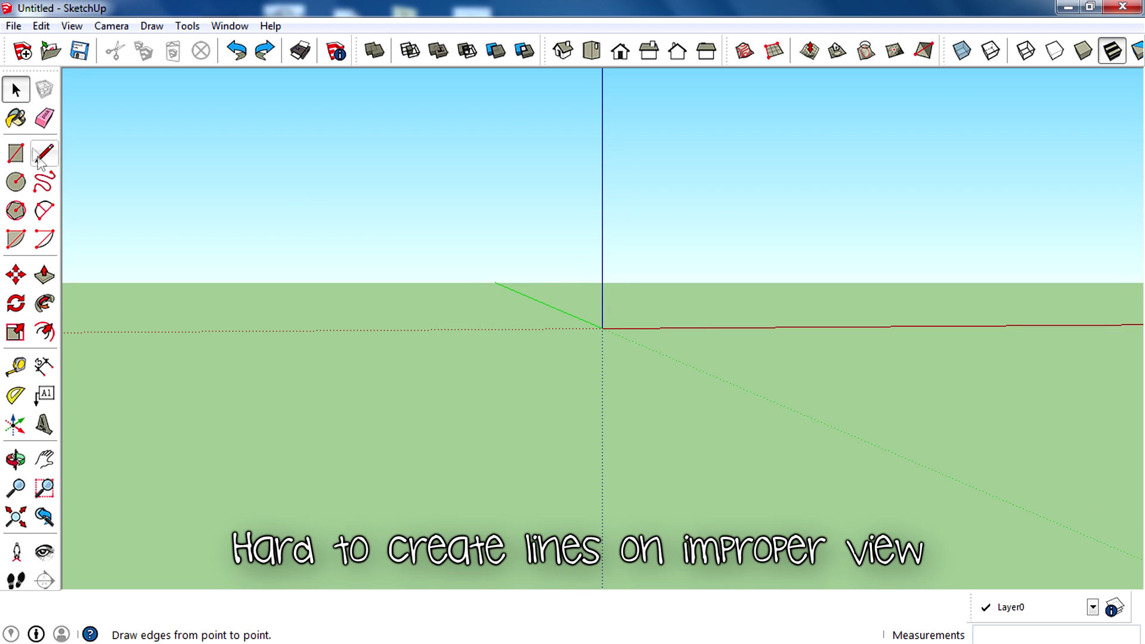
pyautogui.click(466, 266)
pyautogui.click(619, 549)
pyautogui.click(1024, 490)
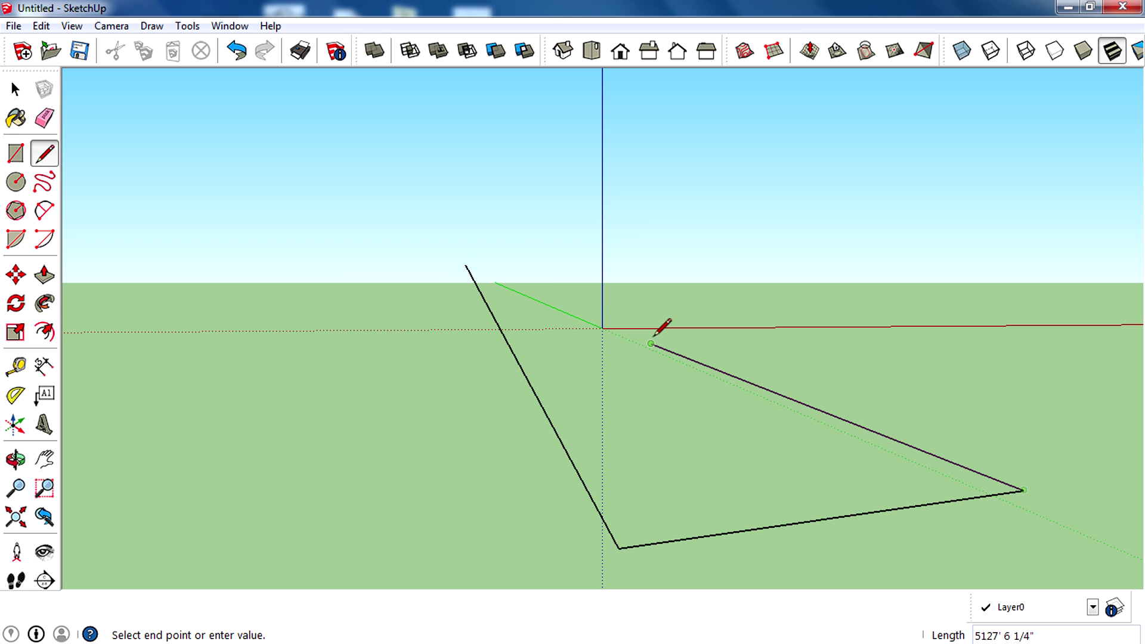
pyautogui.click(467, 266)
pyautogui.moveTo(466, 266)
pyautogui.mouseDown(button='middle')
pyautogui.moveTo(754, 391)
pyautogui.moveTo(722, 371)
pyautogui.moveTo(772, 271)
pyautogui.moveTo(778, 398)
pyautogui.moveTo(716, 382)
pyautogui.mouseUp(button='middle')
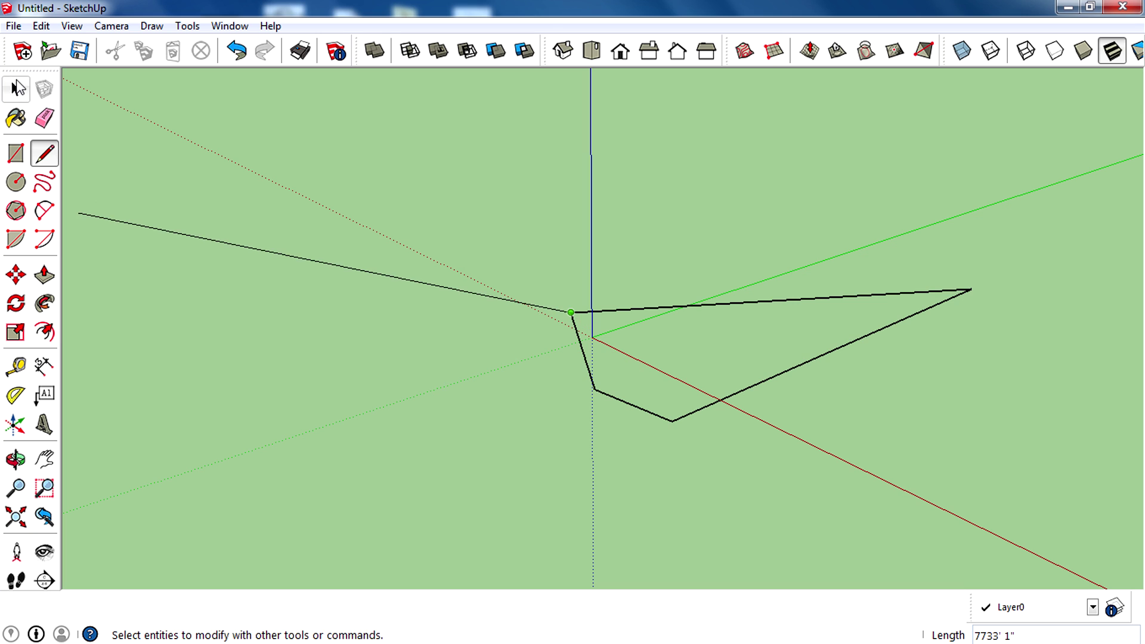
# - Select all edges of the out-of-plane four-sided loop and delete them
pyautogui.click(15, 89)
pyautogui.moveTo(543, 274); pyautogui.dragTo(613, 266, button='middle')
pyautogui.moveTo(517, 242); pyautogui.dragTo(912, 422)
pyautogui.moveTo(972, 385); pyautogui.dragTo(666, 395, button='middle')
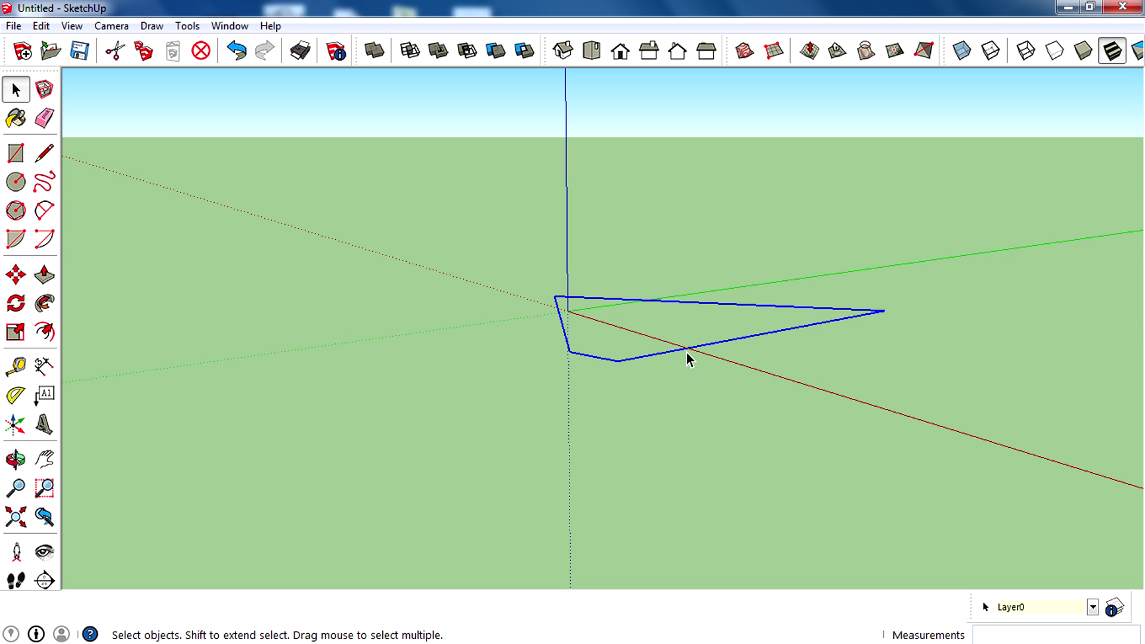
pyautogui.moveTo(510, 230); pyautogui.dragTo(1053, 460)
pyautogui.press('Delete')
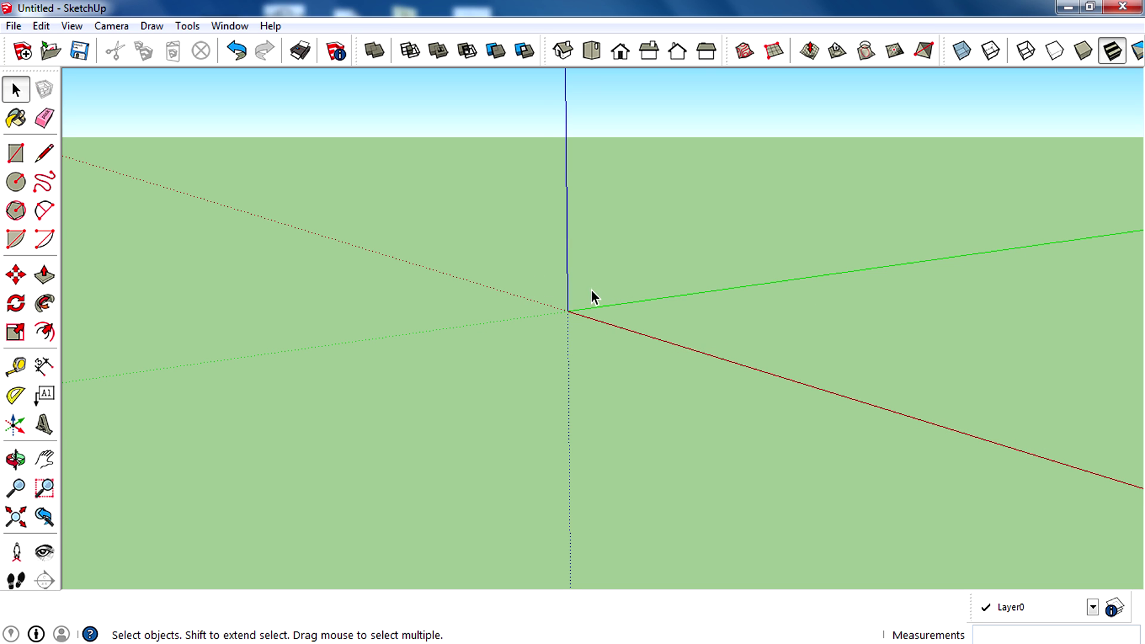
# - Draw a closed rectangle with four connected lines in the front view, above the red axis and beside the blue axis
pyautogui.click(617, 58)
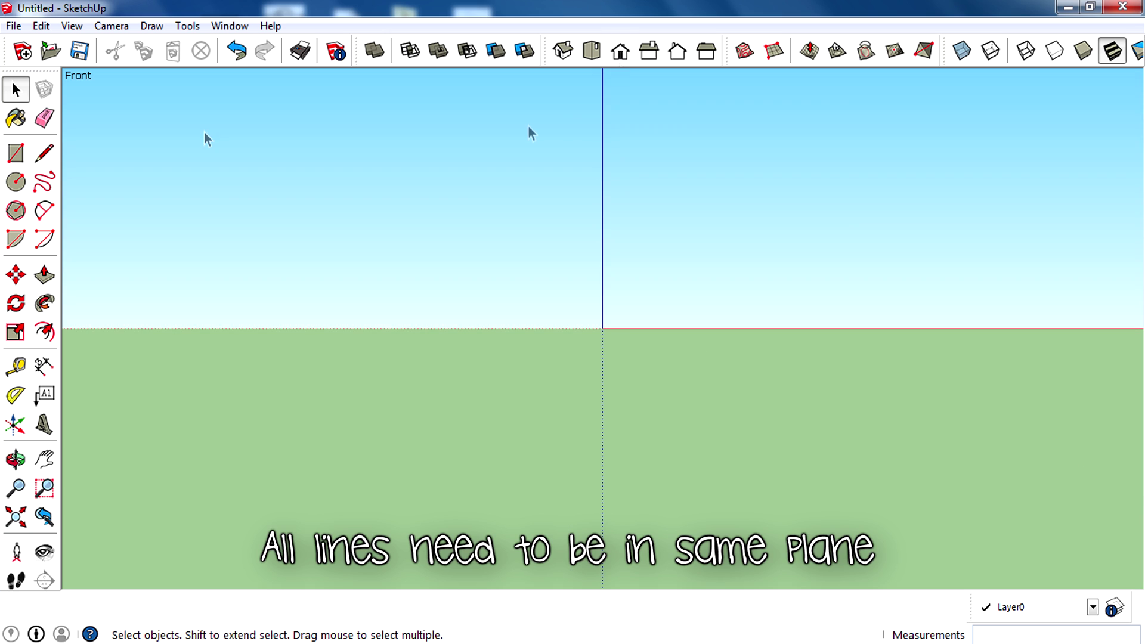
pyautogui.click(44, 153)
pyautogui.click(619, 113)
pyautogui.click(618, 322)
pyautogui.click(1008, 322)
pyautogui.click(1007, 112)
pyautogui.click(619, 113)
pyautogui.moveTo(835, 239)
pyautogui.mouseDown(button='middle')
pyautogui.moveTo(857, 235)
pyautogui.moveTo(529, 351)
pyautogui.moveTo(893, 242)
pyautogui.mouseUp(button='middle')
# - Delete the rectangle drawn beside the blue axis
pyautogui.click(14, 88)
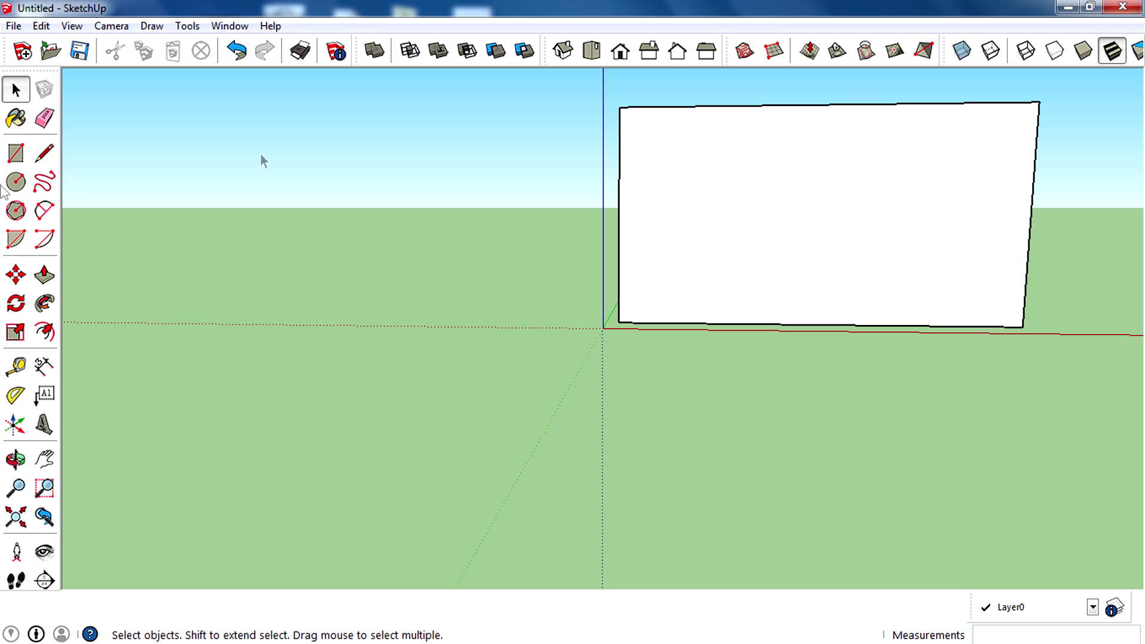
pyautogui.scroll(-2, 714, 292)
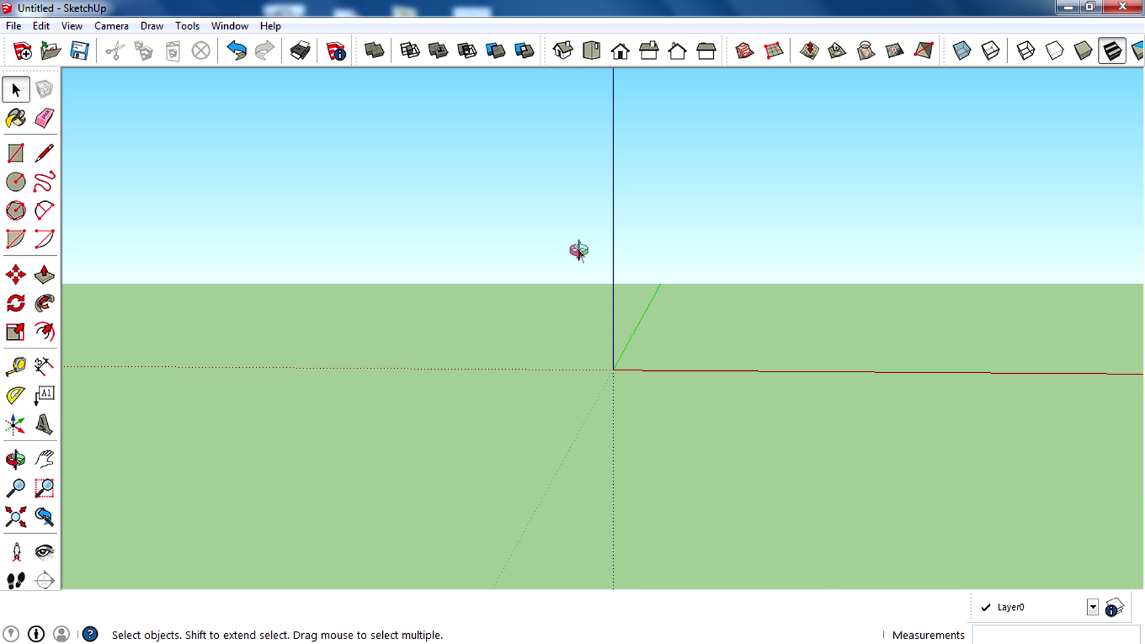
pyautogui.moveTo(579, 251); pyautogui.dragTo(680, 220, button='middle')
# - In the front view, draw a closed five-sided shape with the Line tool, starting with an edge about 6382' long along the red axis
pyautogui.click(620, 52)
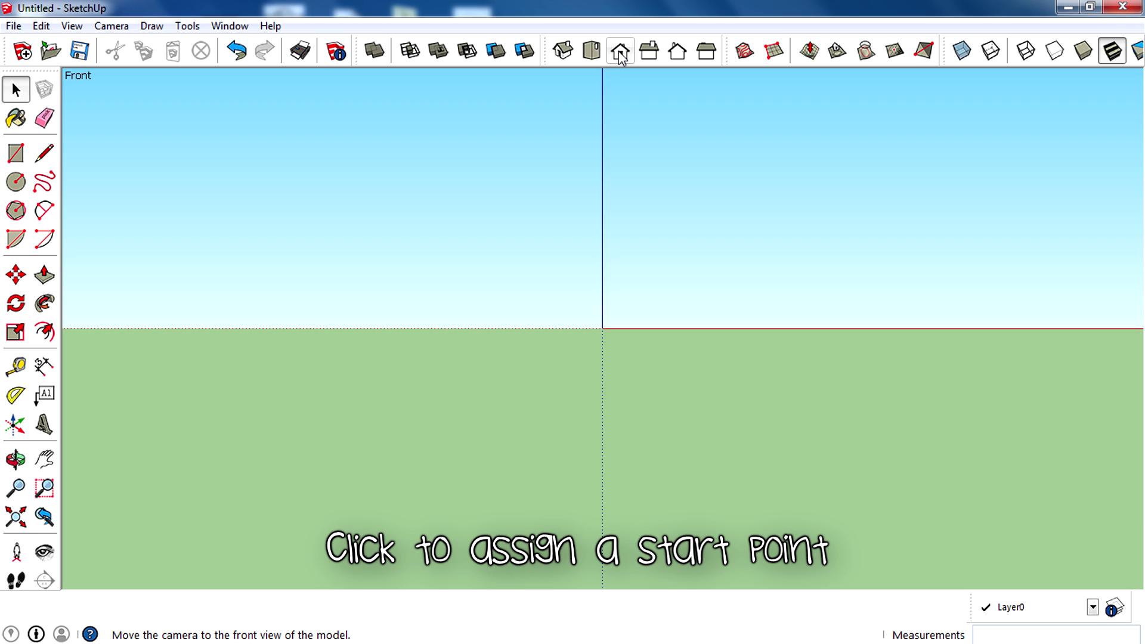
pyautogui.click(46, 157)
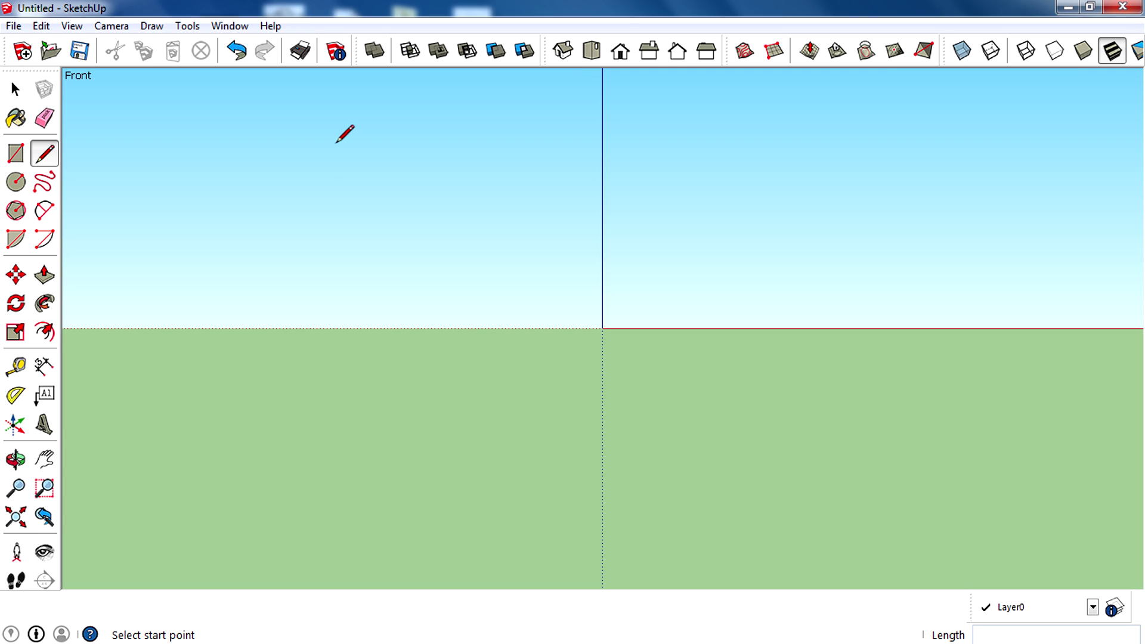
pyautogui.click(317, 141)
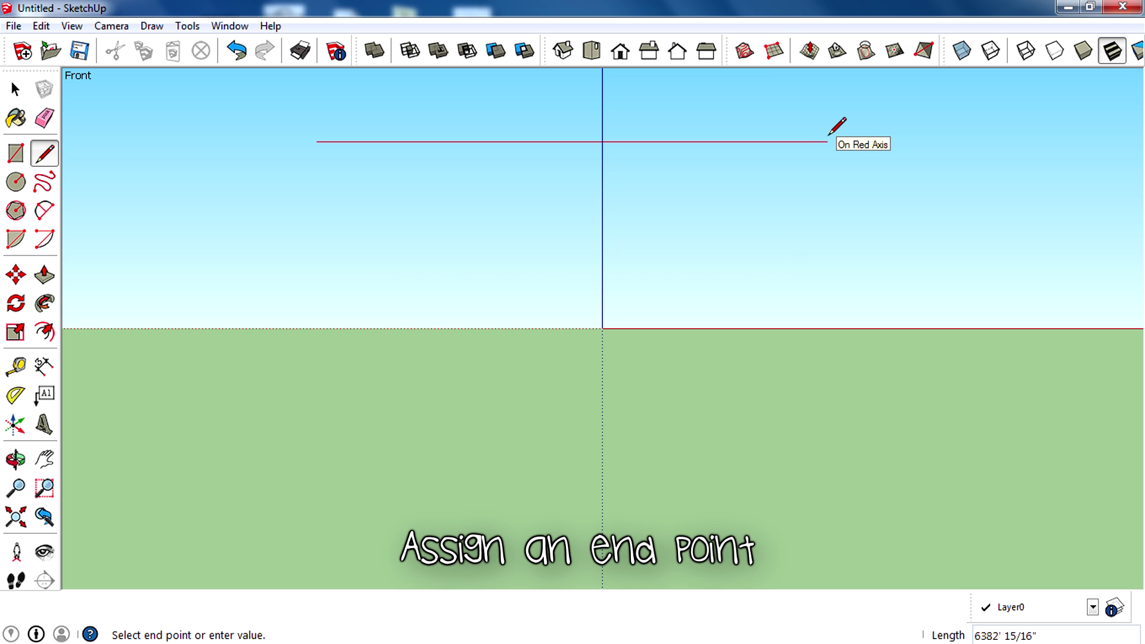
pyautogui.click(827, 142)
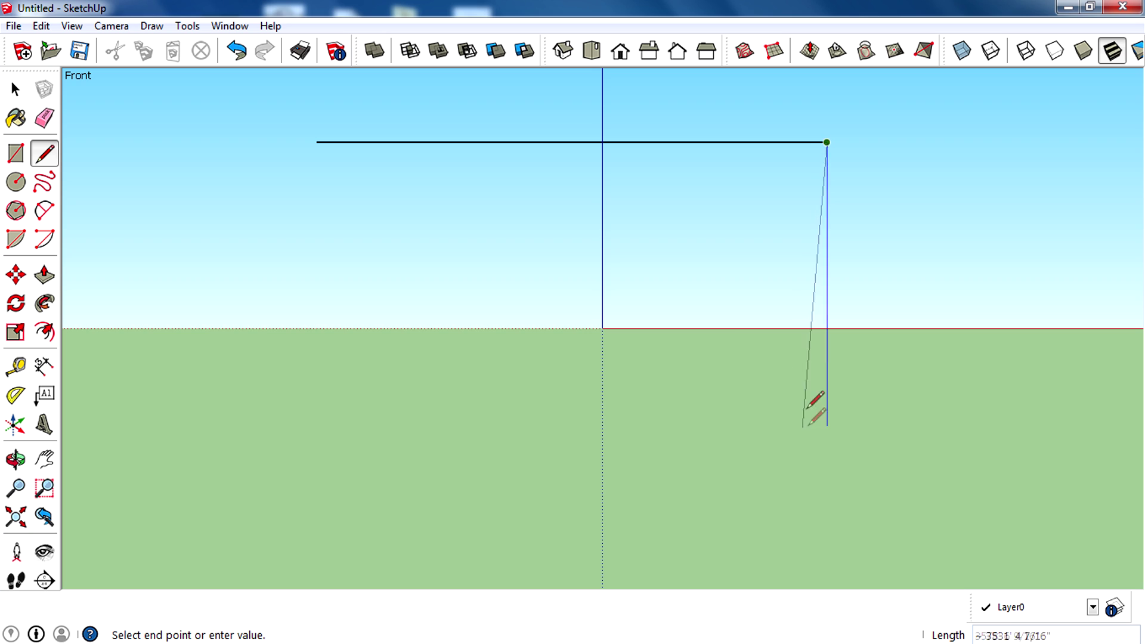
pyautogui.click(681, 468)
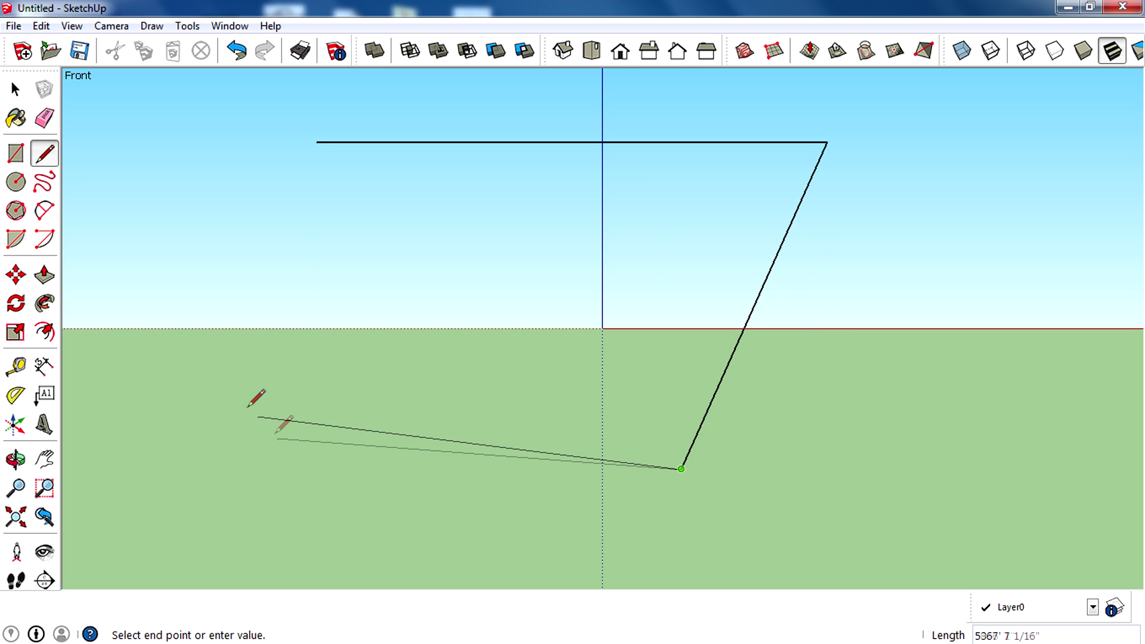
pyautogui.click(262, 326)
pyautogui.click(412, 227)
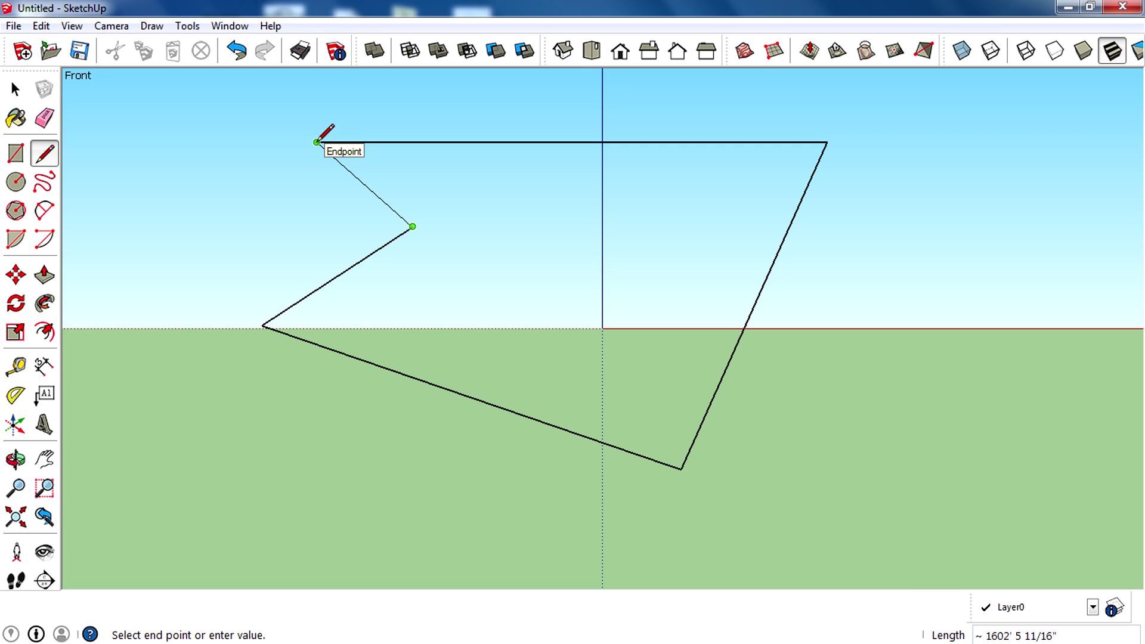
pyautogui.click(316, 142)
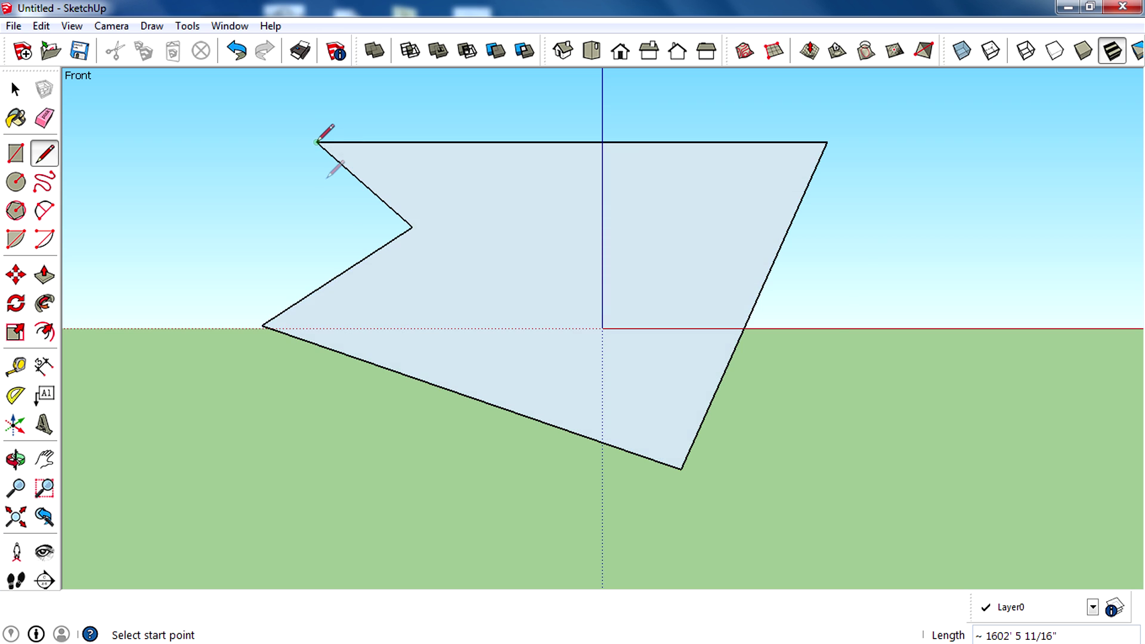
pyautogui.moveTo(453, 198)
pyautogui.mouseDown(button='middle')
pyautogui.moveTo(570, 228)
pyautogui.moveTo(736, 238)
pyautogui.moveTo(744, 266)
pyautogui.moveTo(593, 289)
pyautogui.moveTo(762, 291)
pyautogui.moveTo(567, 291)
pyautogui.moveTo(749, 274)
pyautogui.moveTo(683, 276)
pyautogui.mouseUp(button='middle')
pyautogui.moveTo(830, 245)
pyautogui.mouseDown(button='middle')
pyautogui.moveTo(496, 268)
pyautogui.moveTo(308, 251)
pyautogui.moveTo(485, 289)
pyautogui.moveTo(296, 312)
pyautogui.mouseUp(button='middle')
pyautogui.moveTo(749, 296); pyautogui.dragTo(554, 250, button='middle')
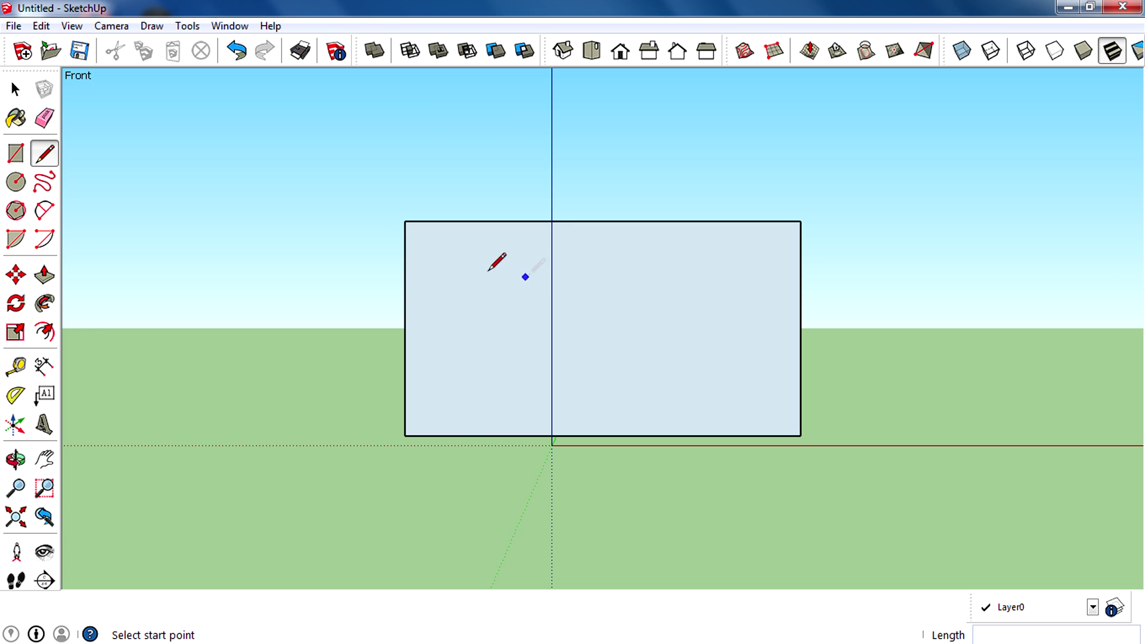
# - Draw a vertical line about 9' 5" long beside the rectangle, constrained to the blue direction and ending level with the rectangle's lower corner
pyautogui.press('shift')
pyautogui.click(825, 184)
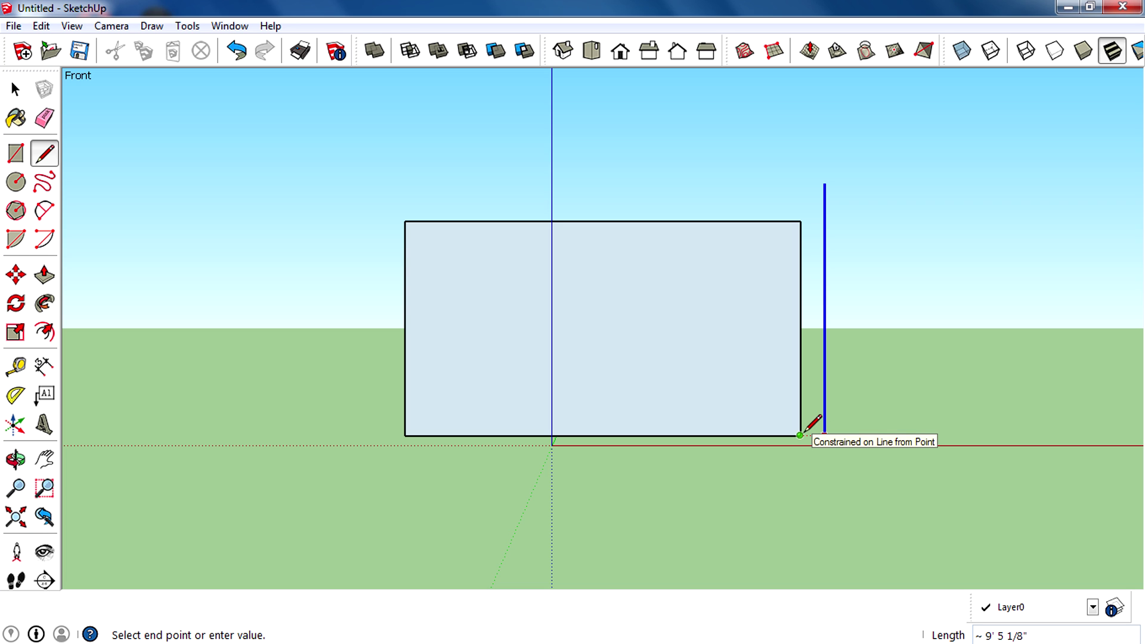
pyautogui.click(804, 434)
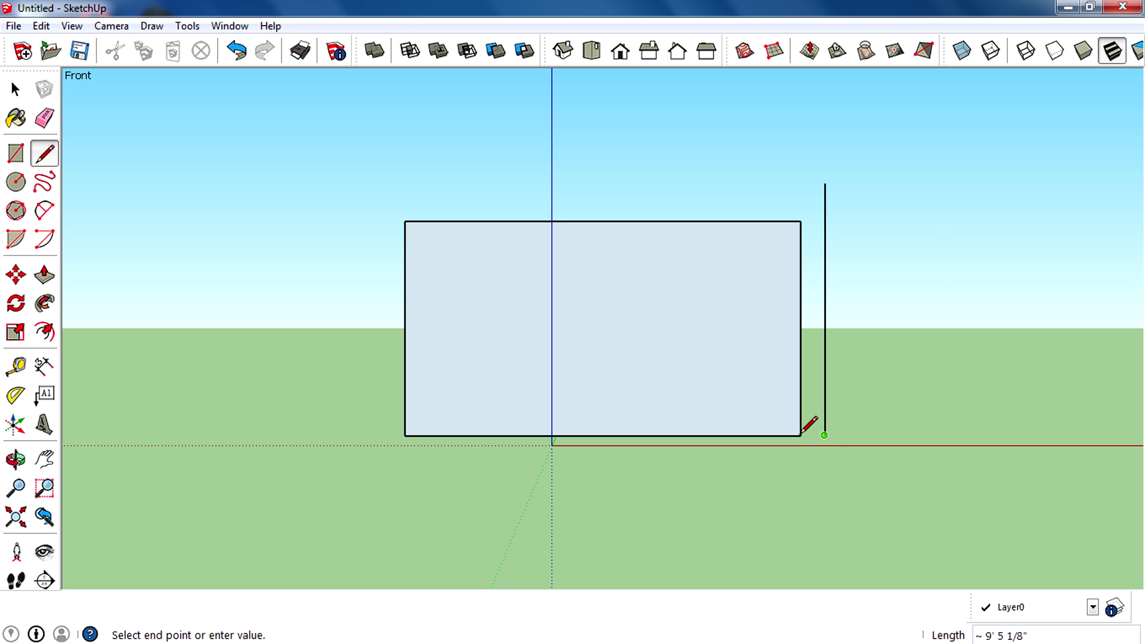
# - Connect the vertical line's lower end to the rectangle's nearest lower corner with a horizontal line
pyautogui.scroll(3, 820, 451)
pyautogui.scroll(2, 818, 447)
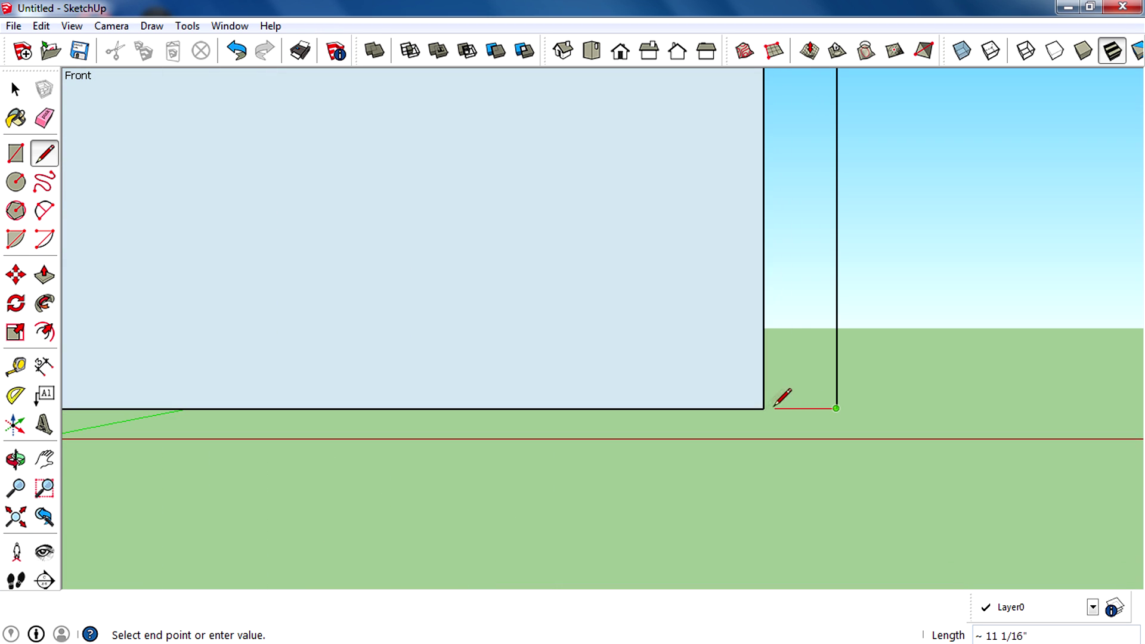
pyautogui.click(767, 404)
pyautogui.scroll(1, 811, 398)
pyautogui.scroll(-2, 734, 425)
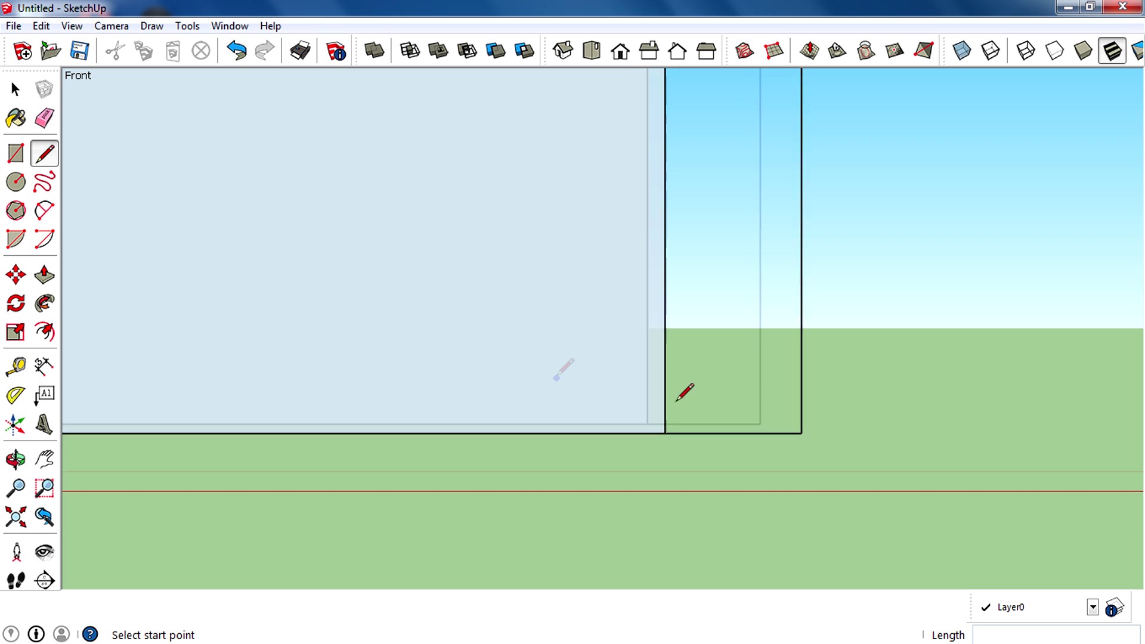
pyautogui.scroll(-1, 632, 365)
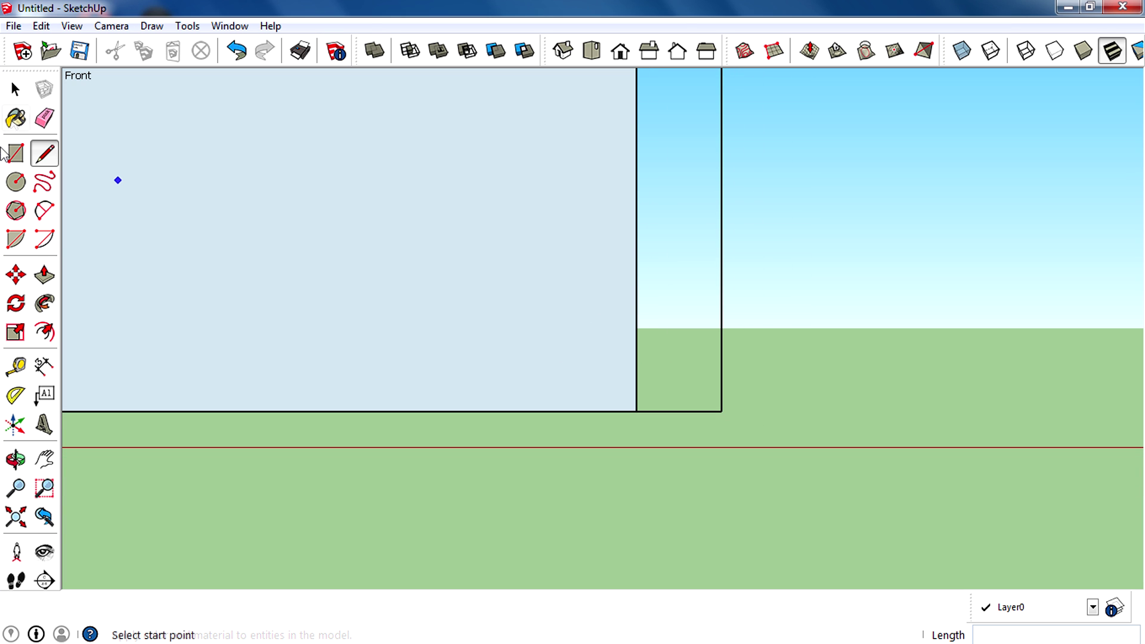
# - Draw a second vertical line locked to the blue axis, farther out from the rectangle and ending level with its base
pyautogui.moveTo(118, 179); pyautogui.dragTo(550, 291, button='middle')
pyautogui.scroll(-2, 541, 300)
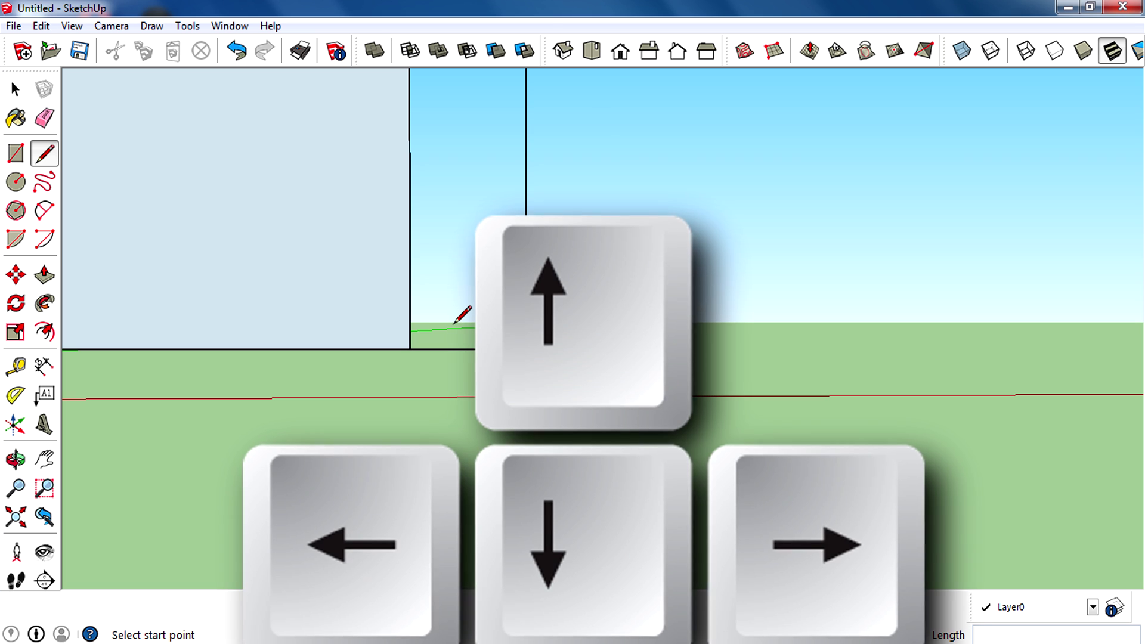
pyautogui.scroll(-3, 459, 322)
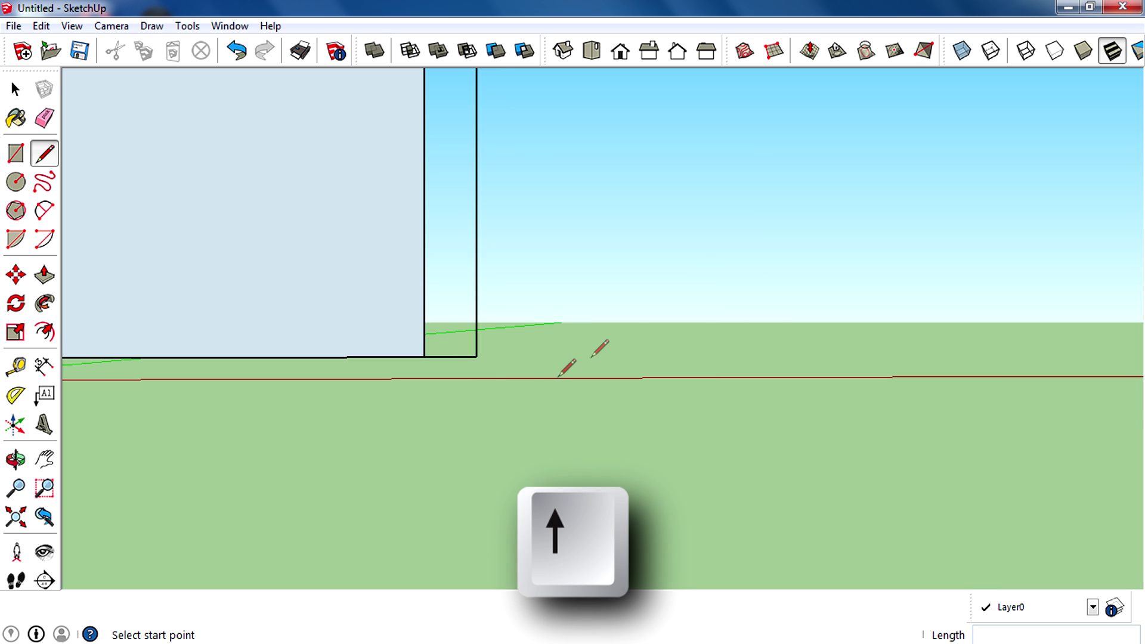
pyautogui.scroll(-5, 588, 358)
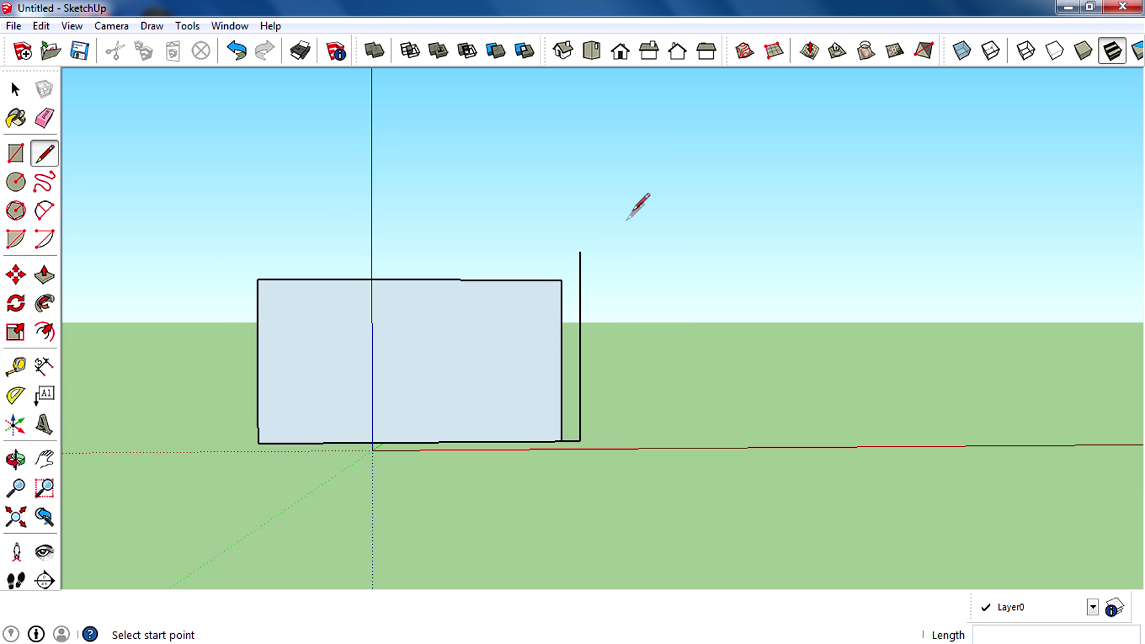
pyautogui.click(634, 196)
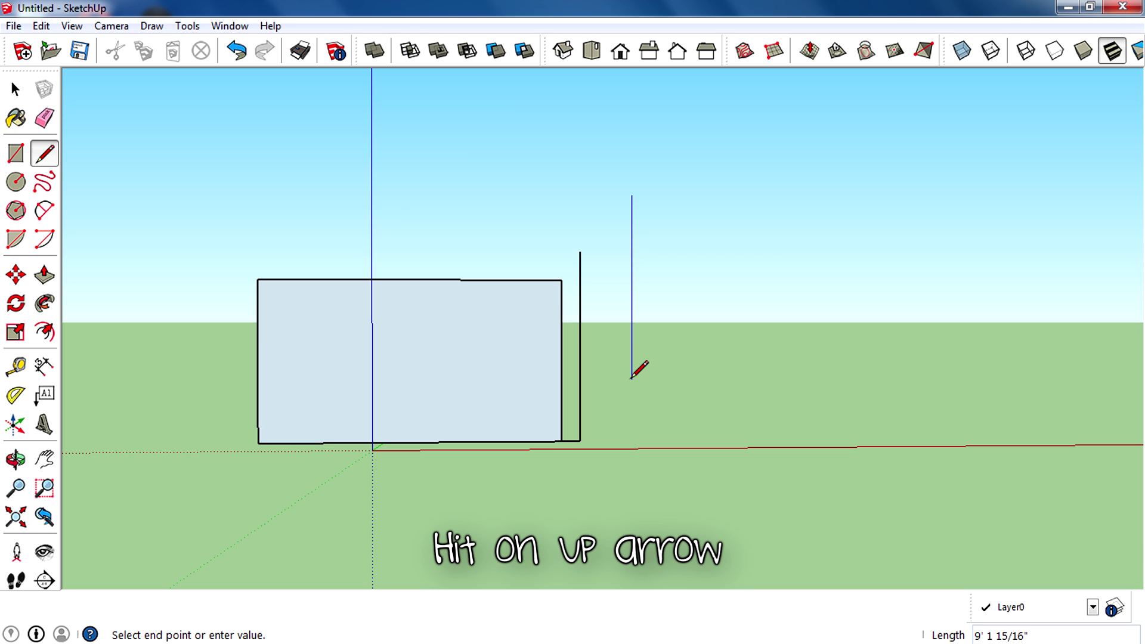
pyautogui.press('Up')
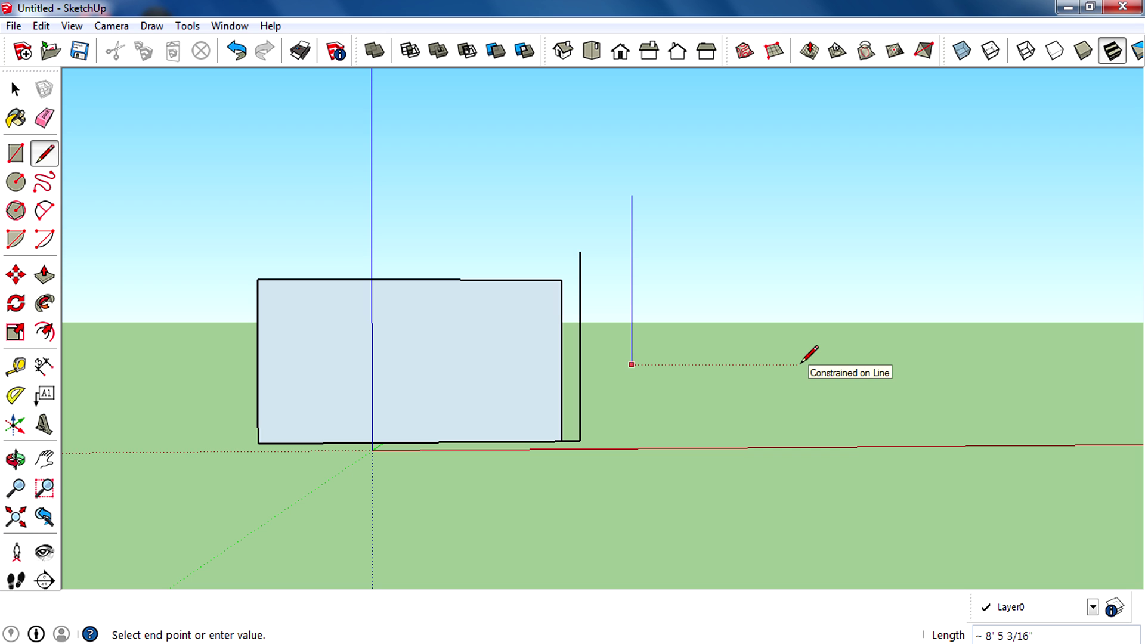
pyautogui.click(584, 441)
pyautogui.hotkey('ctrl', 'z')
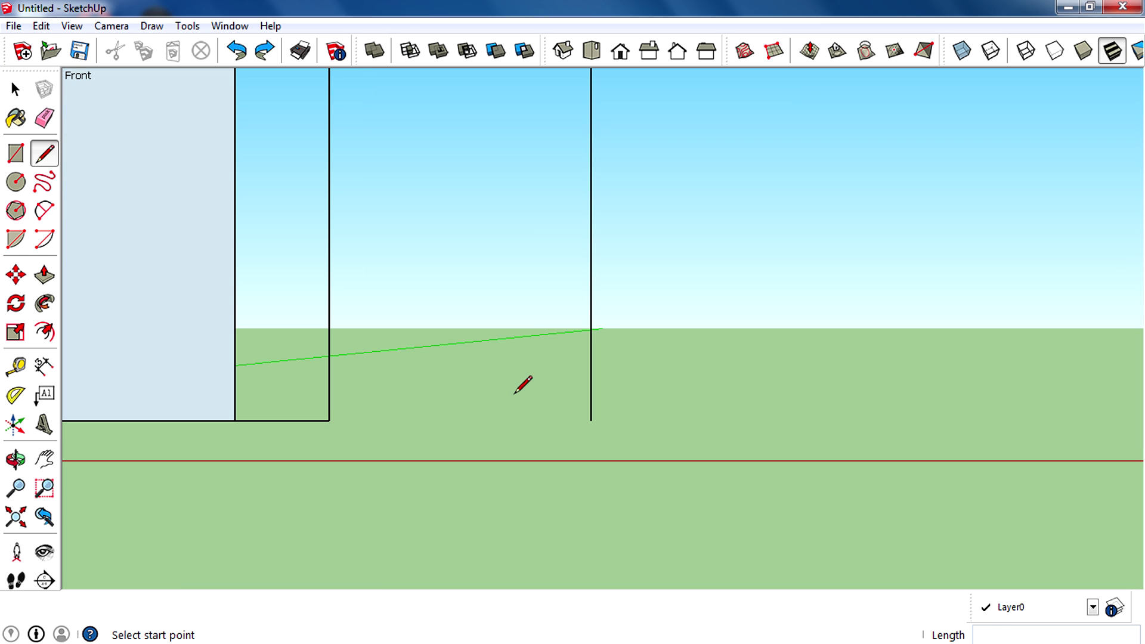
# - Draw a horizontal line locked to the red axis, starting just beyond the second vertical line, and end the line chain there
pyautogui.press('Right')
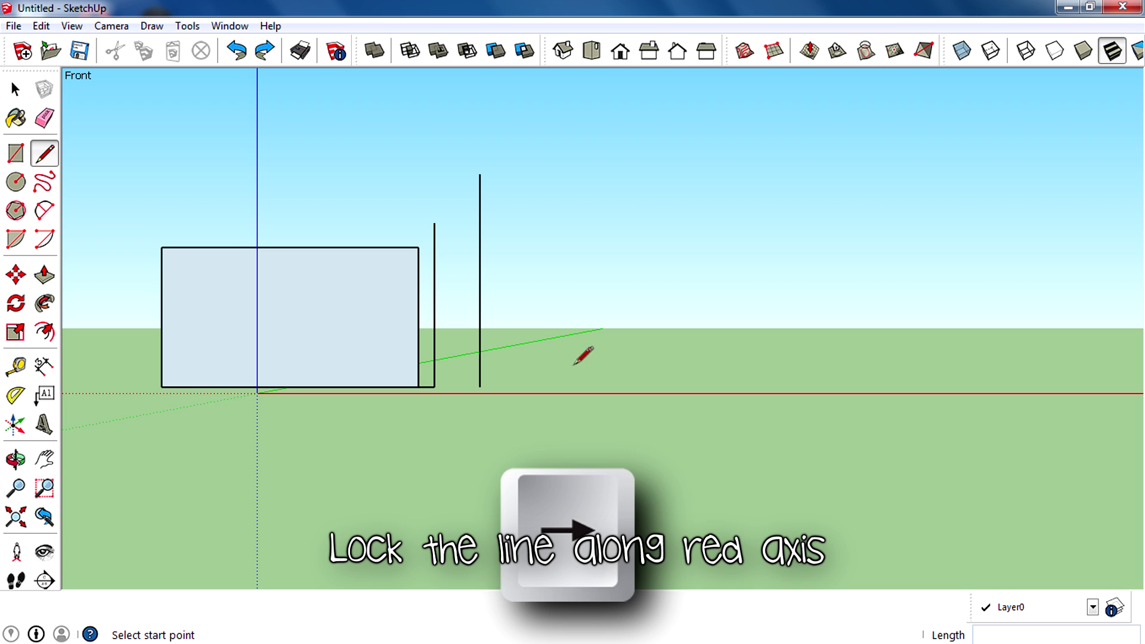
pyautogui.scroll(1, 511, 361)
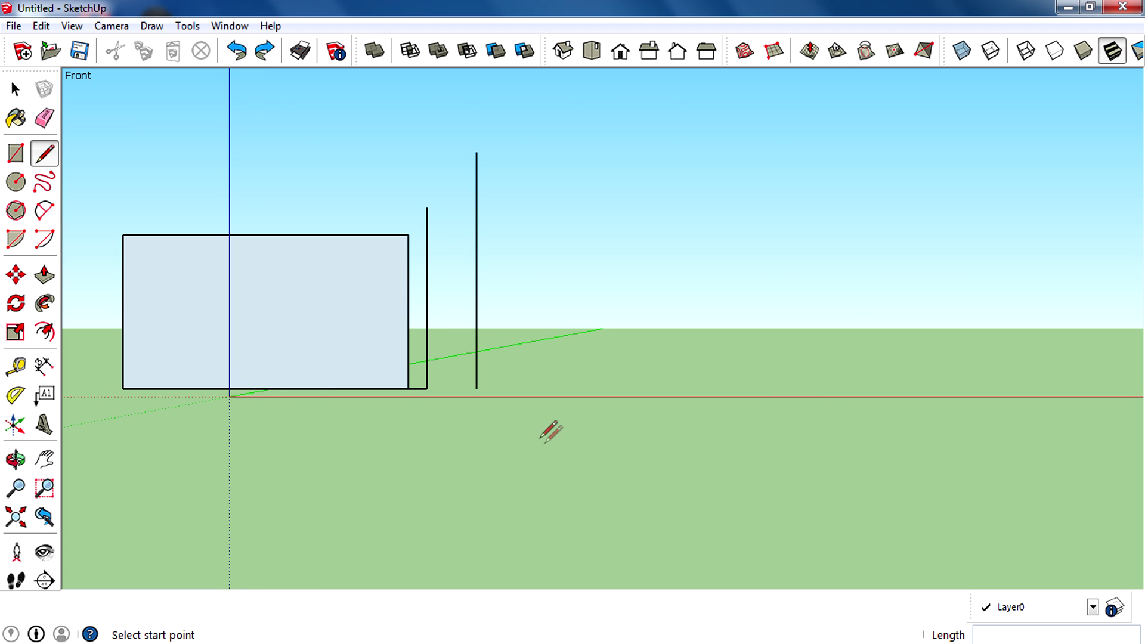
pyautogui.click(494, 360)
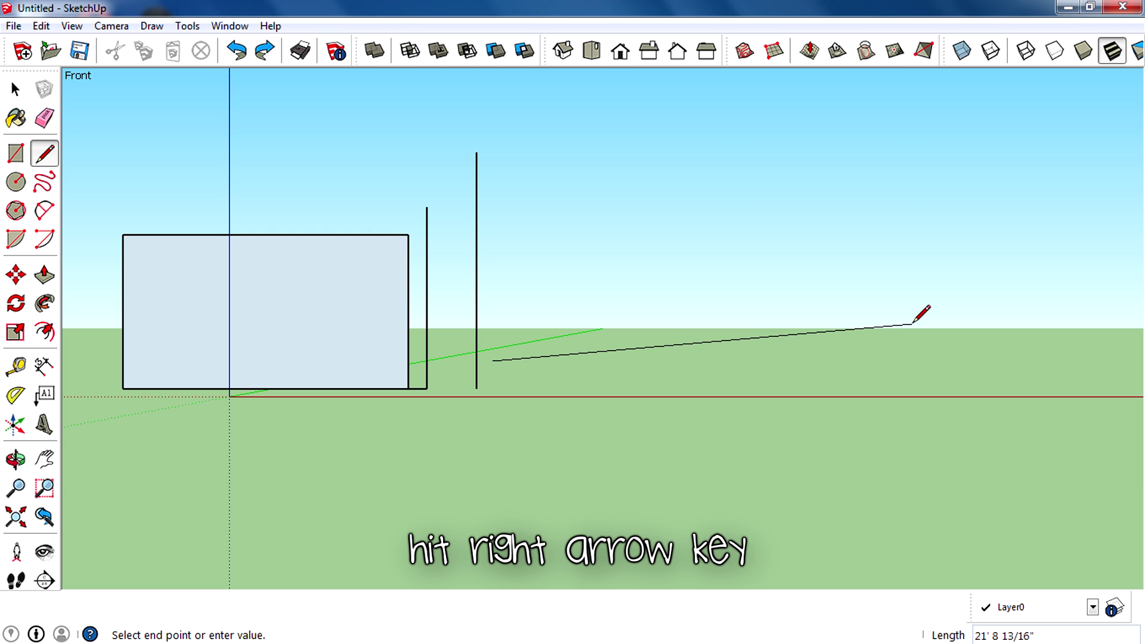
pyautogui.press('Right')
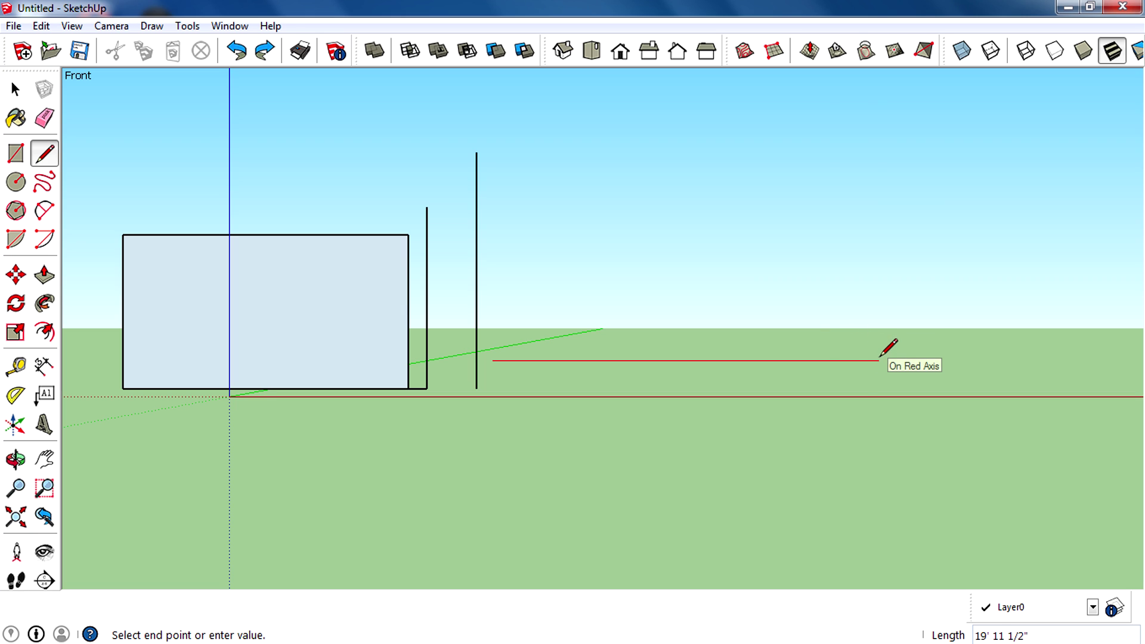
pyautogui.click(954, 360)
pyautogui.press('Escape')
# - Draw a line locked to the green axis, starting just beside the rectangle, and end the line chain there
pyautogui.moveTo(916, 292); pyautogui.dragTo(547, 341, button='middle')
pyautogui.press('Left')
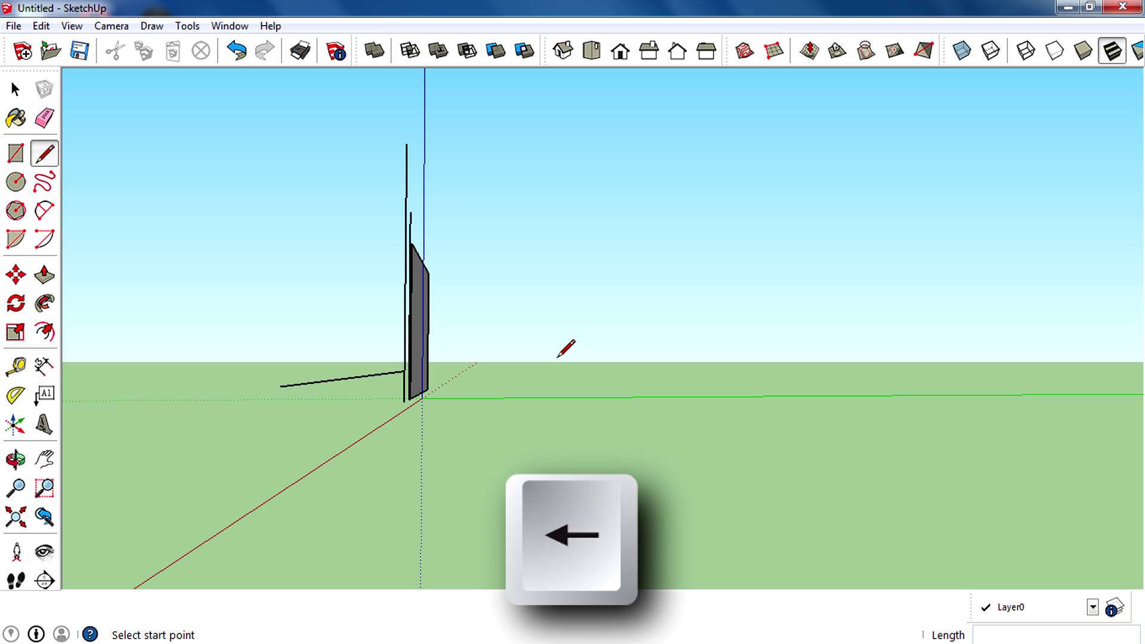
pyautogui.scroll(2, 486, 365)
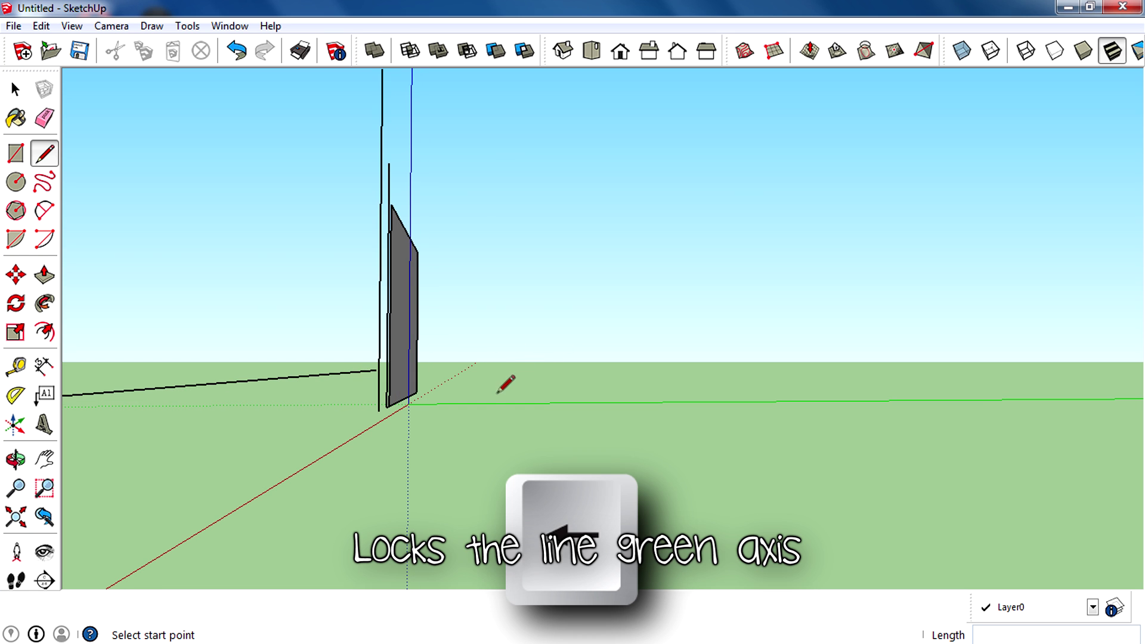
pyautogui.scroll(2, 498, 391)
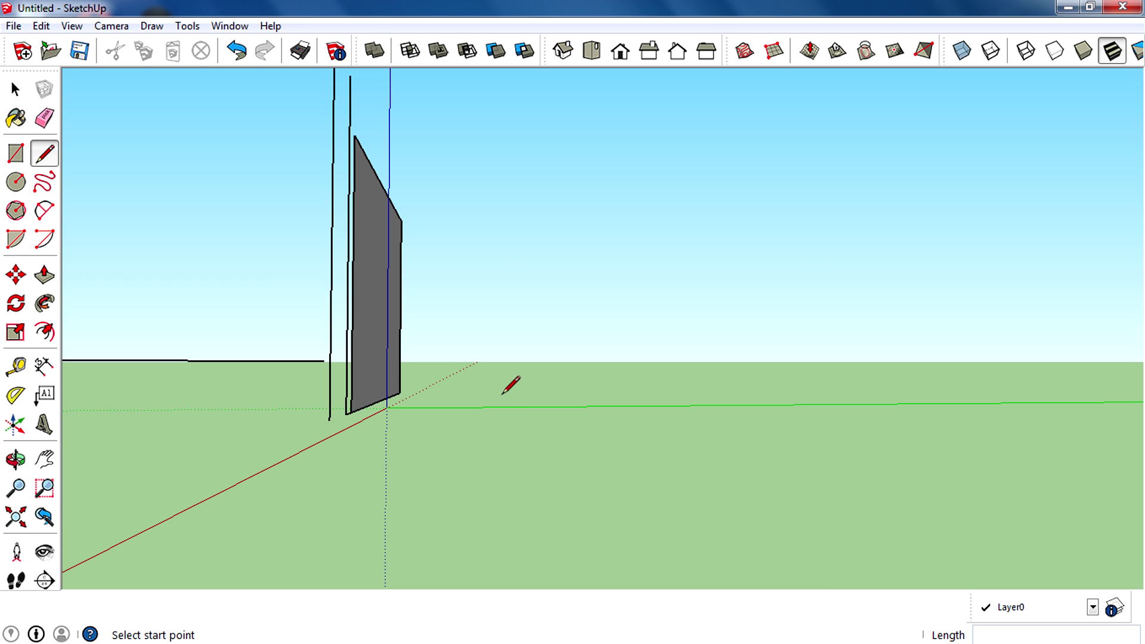
pyautogui.click(428, 373)
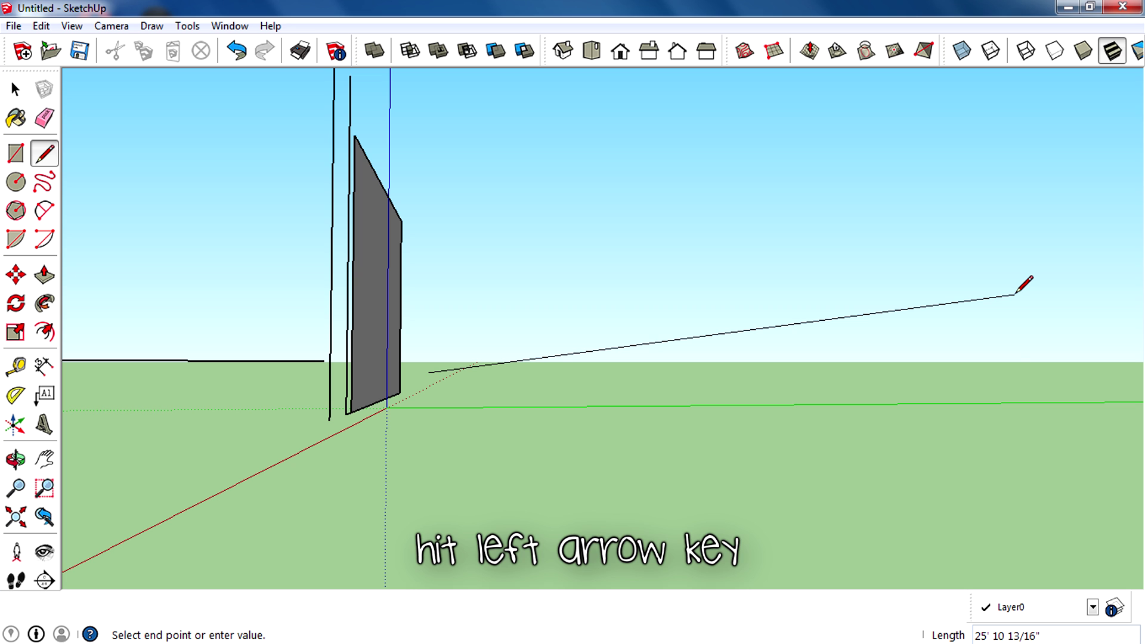
pyautogui.press('Left')
pyautogui.moveTo(736, 348); pyautogui.dragTo(874, 376, button='middle')
pyautogui.click(897, 394)
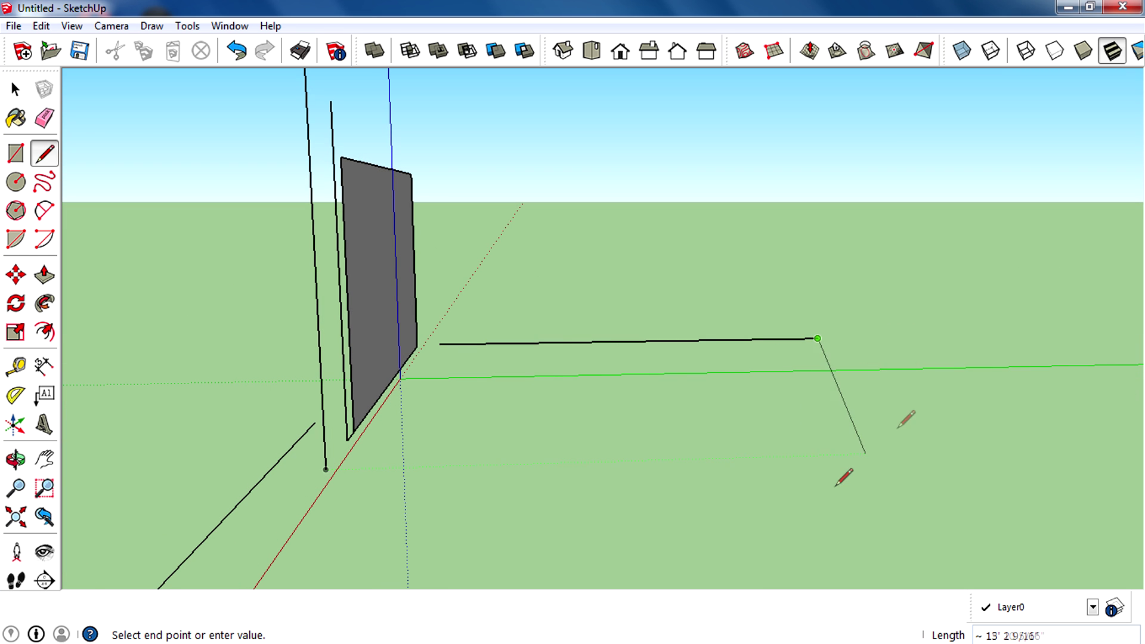
pyautogui.moveTo(906, 423); pyautogui.dragTo(850, 337, button='middle')
pyautogui.moveTo(869, 396)
pyautogui.mouseDown(button='middle')
pyautogui.moveTo(777, 506)
pyautogui.moveTo(769, 454)
pyautogui.mouseUp(button='middle')
pyautogui.click(15, 88)
# - Select the rectangle and all the loose lines together and delete them to empty the model
pyautogui.moveTo(597, 312)
pyautogui.mouseDown(button='middle')
pyautogui.moveTo(462, 396)
pyautogui.moveTo(750, 361)
pyautogui.moveTo(529, 370)
pyautogui.moveTo(473, 320)
pyautogui.moveTo(721, 317)
pyautogui.moveTo(528, 337)
pyautogui.mouseUp(button='middle')
pyautogui.scroll(-2, 447, 335)
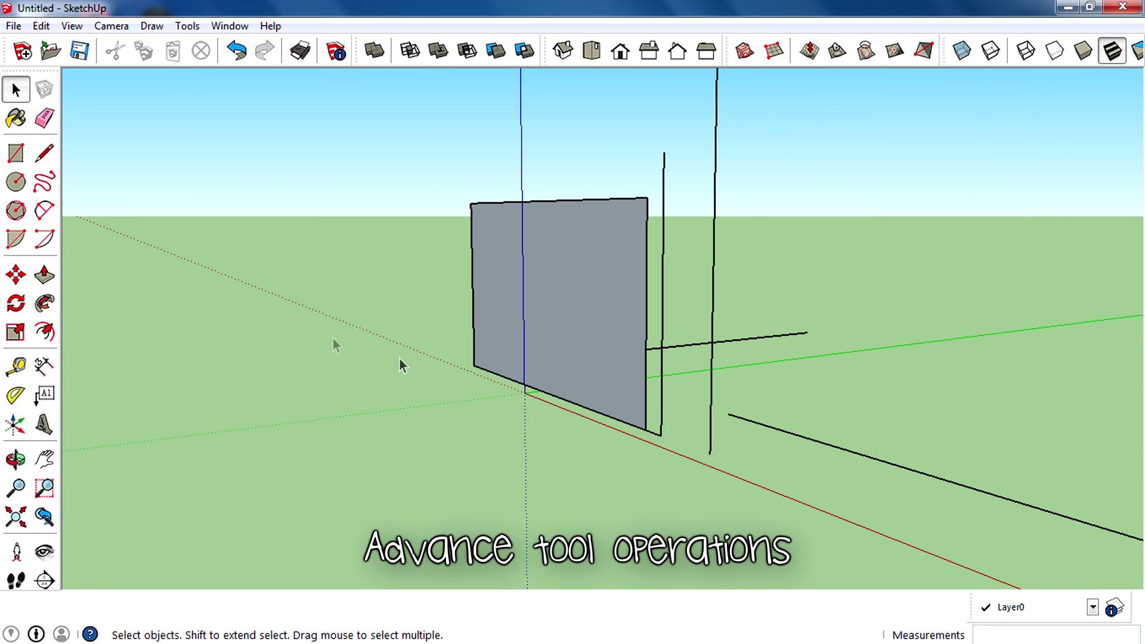
pyautogui.moveTo(289, 241); pyautogui.dragTo(621, 289, button='middle')
pyautogui.moveTo(421, 299); pyautogui.dragTo(738, 284, button='middle')
pyautogui.scroll(-2, 738, 284)
pyautogui.moveTo(537, 310)
pyautogui.mouseDown(button='middle')
pyautogui.moveTo(497, 320)
pyautogui.moveTo(323, 302)
pyautogui.moveTo(592, 261)
pyautogui.mouseUp(button='middle')
pyautogui.scroll(-2, 209, 286)
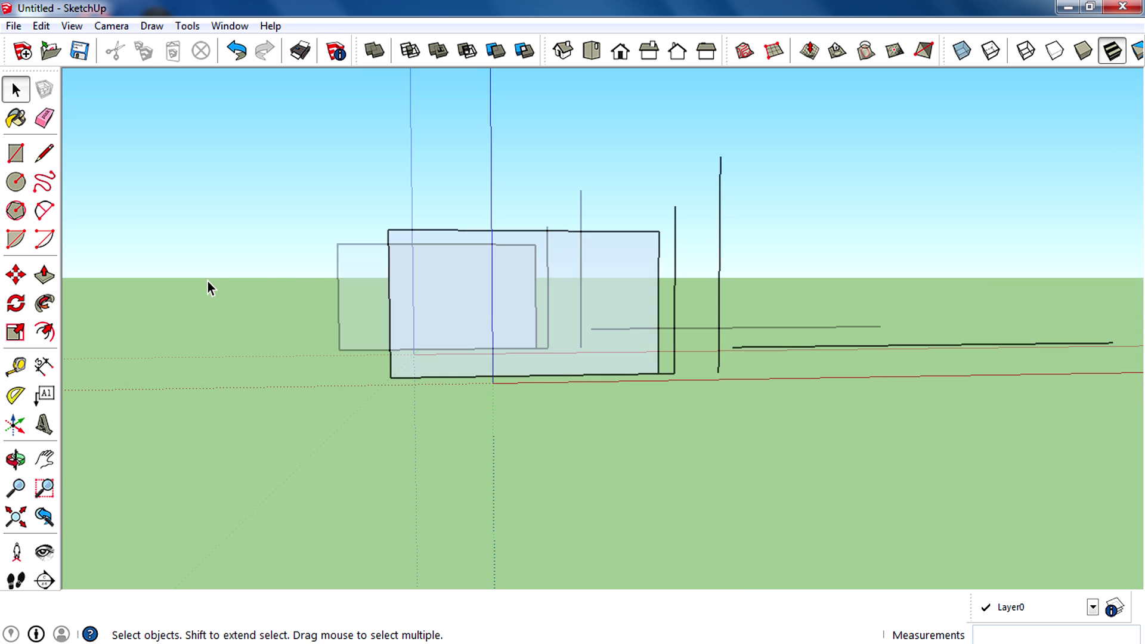
pyautogui.moveTo(266, 189); pyautogui.dragTo(961, 416)
pyautogui.press('Delete')
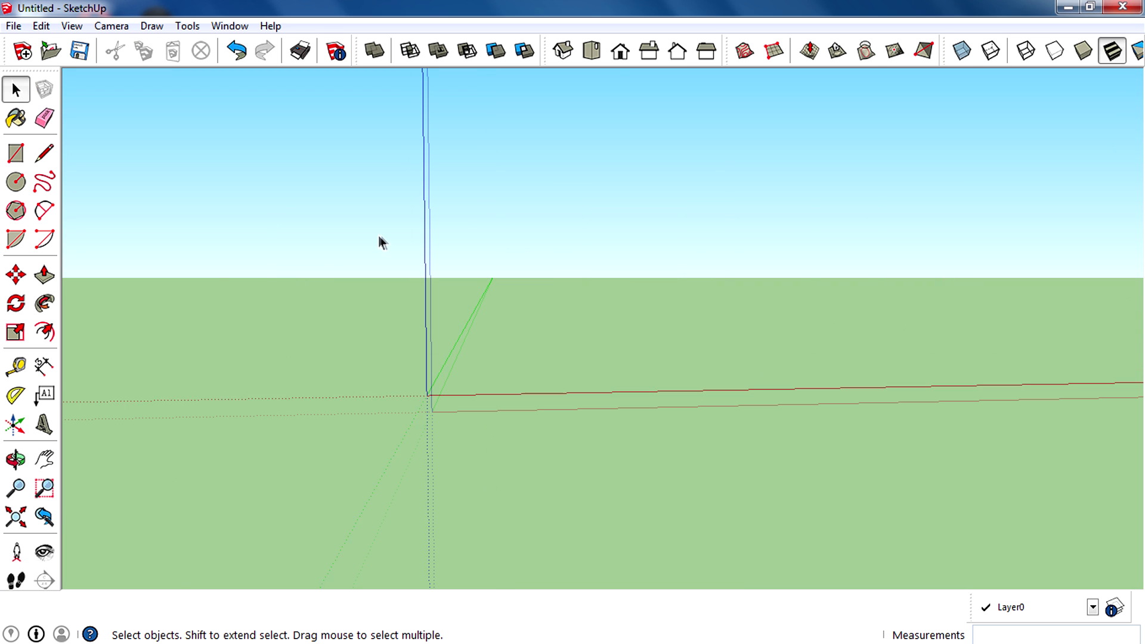
# - In the Front view, draw a closed, irregular seven-sided shape with a deep notch facing the blue axis, using connected lines
pyautogui.click(620, 51)
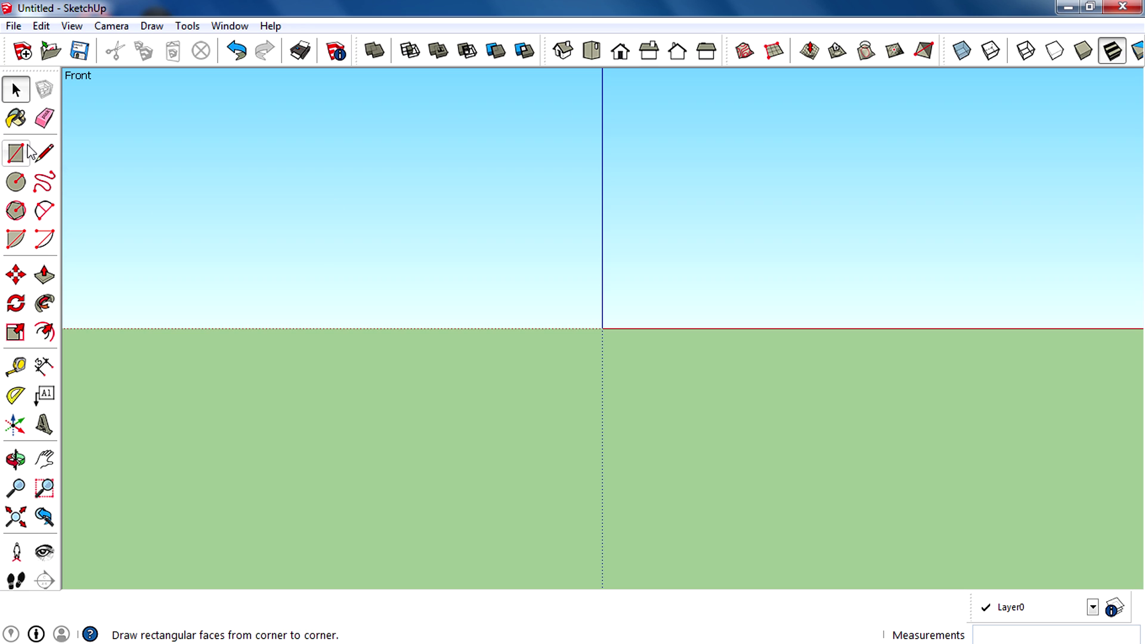
pyautogui.click(44, 154)
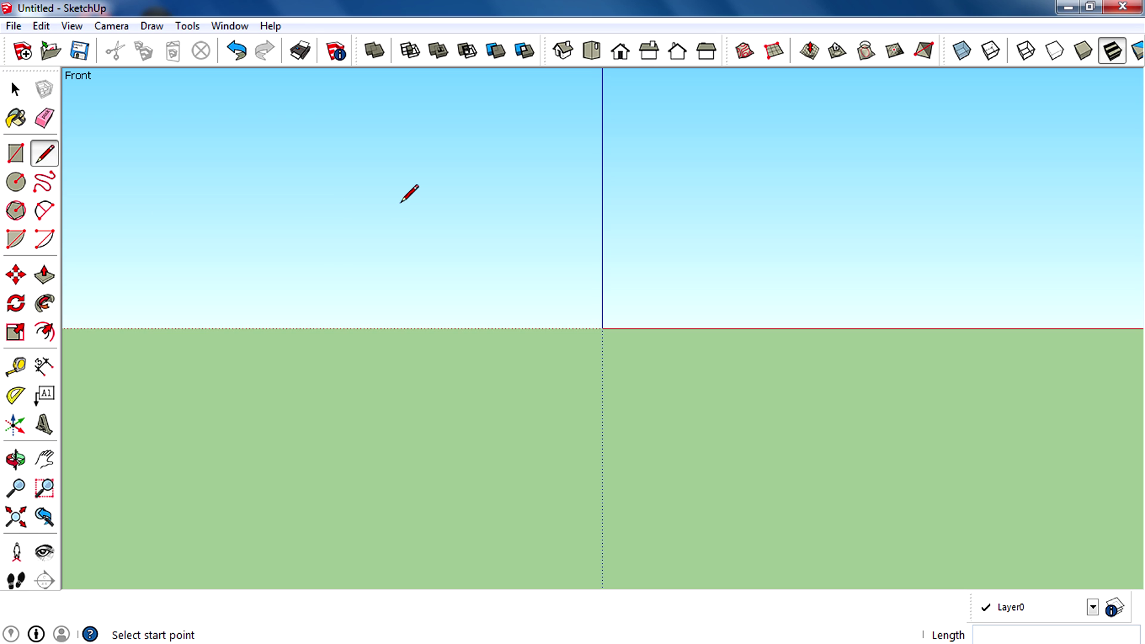
pyautogui.moveTo(368, 296); pyautogui.dragTo(444, 408, button='middle')
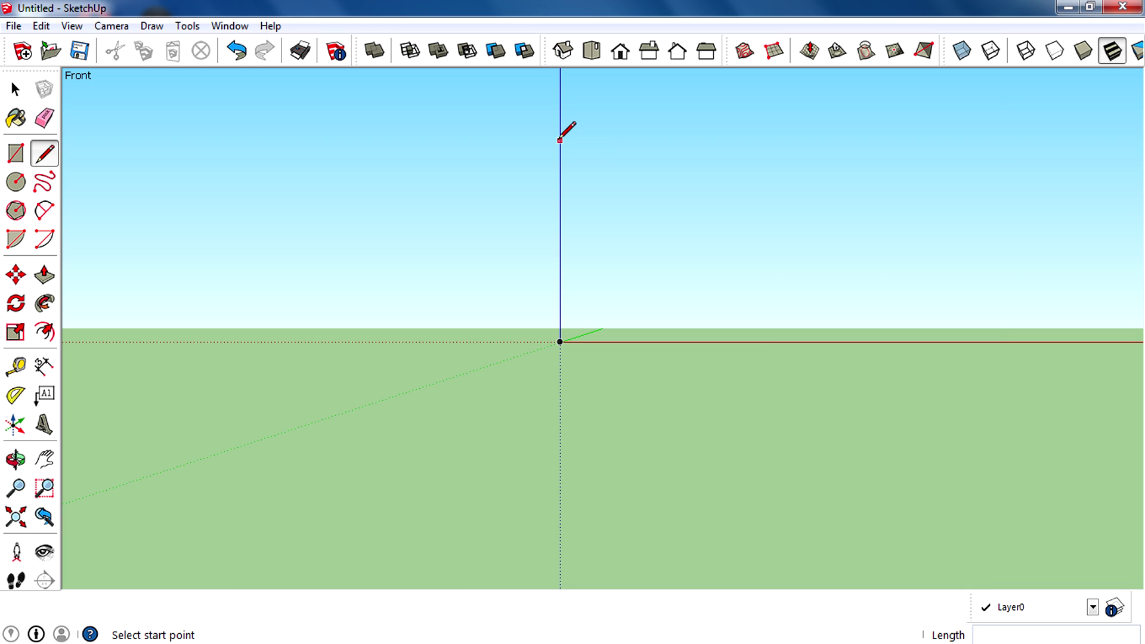
pyautogui.moveTo(521, 188); pyautogui.dragTo(575, 189, button='middle')
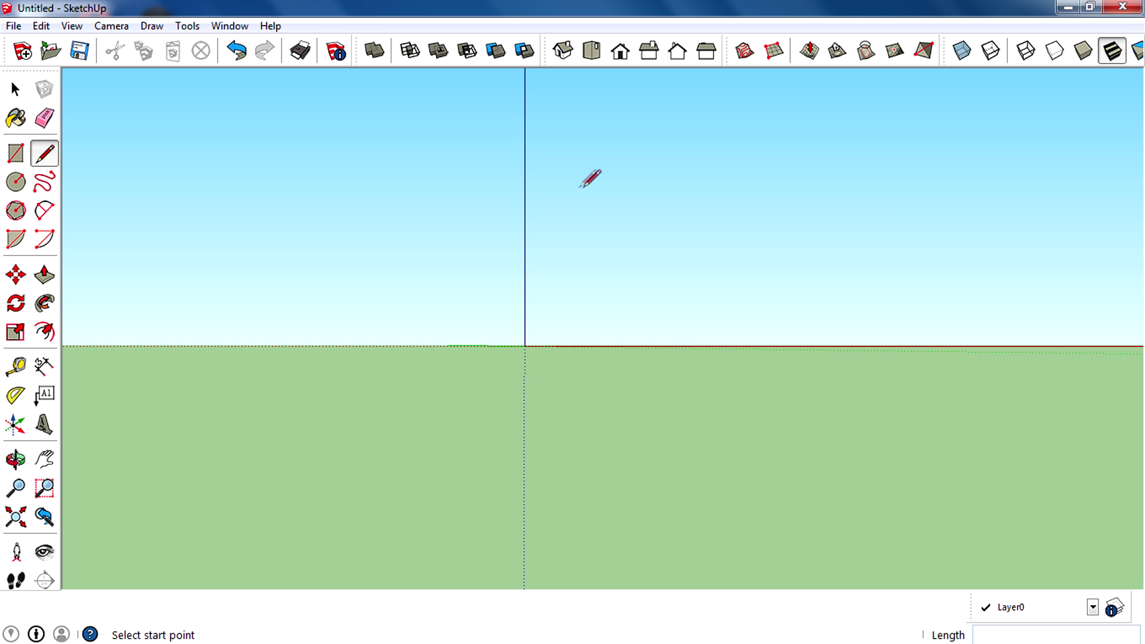
pyautogui.click(620, 51)
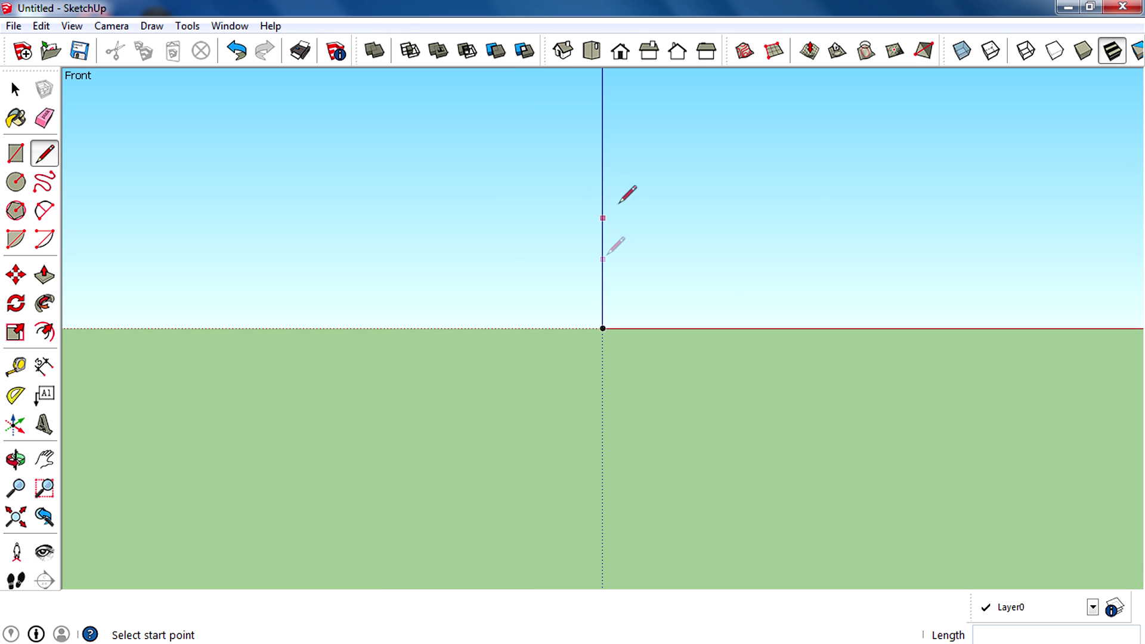
pyautogui.click(631, 170)
pyautogui.click(964, 131)
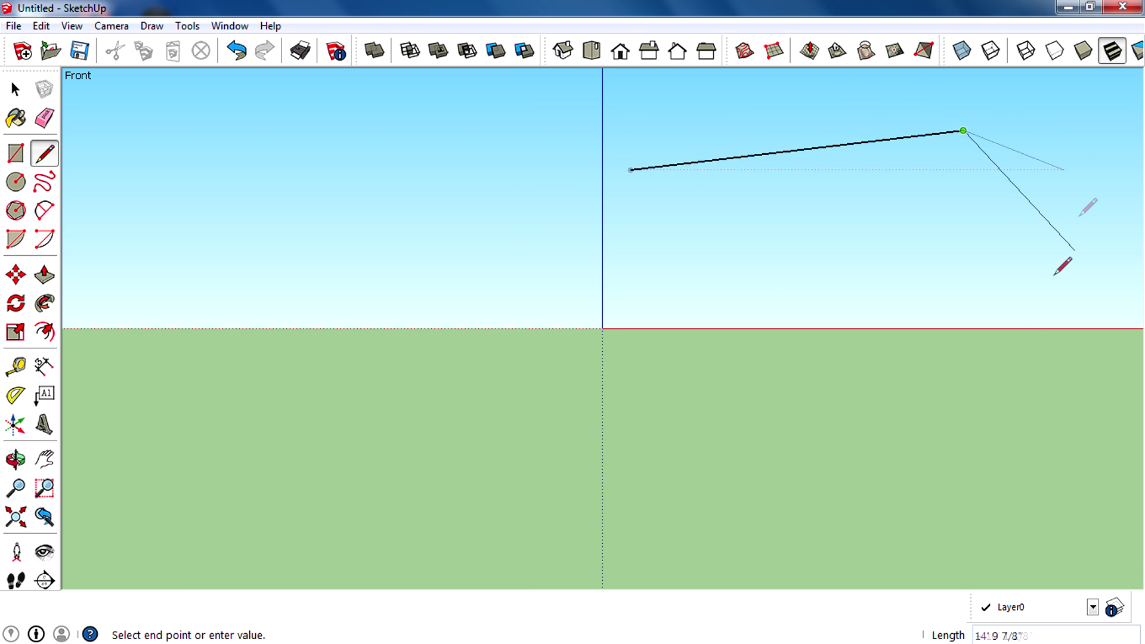
pyautogui.click(799, 500)
pyautogui.click(474, 478)
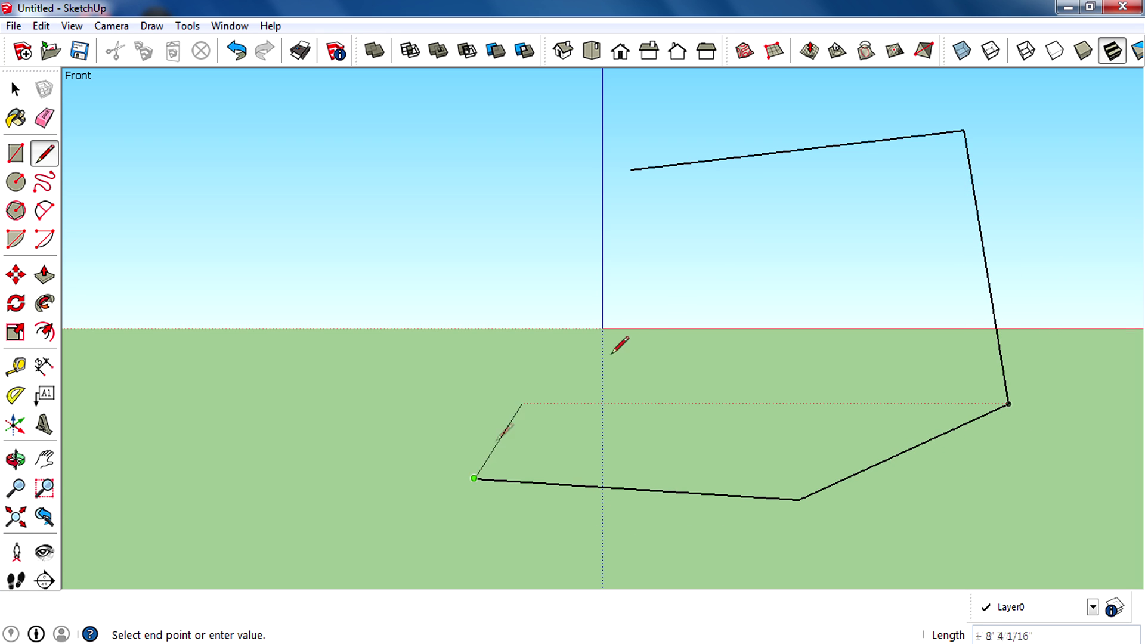
pyautogui.click(706, 285)
pyautogui.click(330, 257)
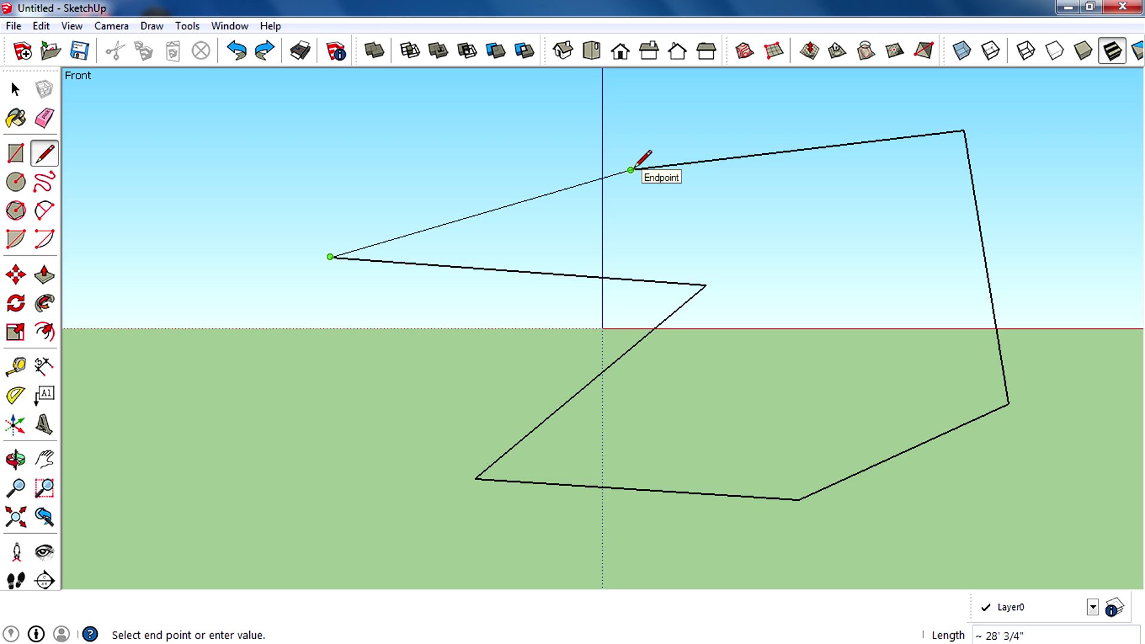
pyautogui.click(632, 170)
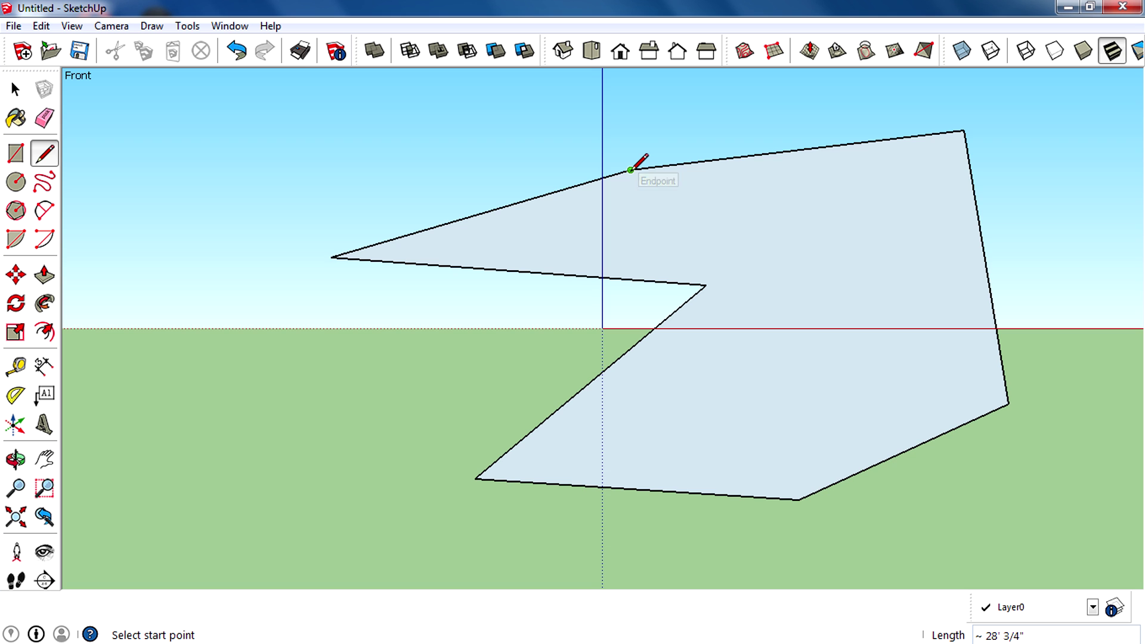
# - Draw one straight line across the seven-sided face, running from above its upper edge to below its lower edge
pyautogui.moveTo(639, 162)
pyautogui.mouseDown(button='middle')
pyautogui.moveTo(725, 224)
pyautogui.moveTo(439, 278)
pyautogui.moveTo(984, 283)
pyautogui.moveTo(588, 331)
pyautogui.moveTo(895, 346)
pyautogui.moveTo(659, 314)
pyautogui.moveTo(634, 274)
pyautogui.mouseUp(button='middle')
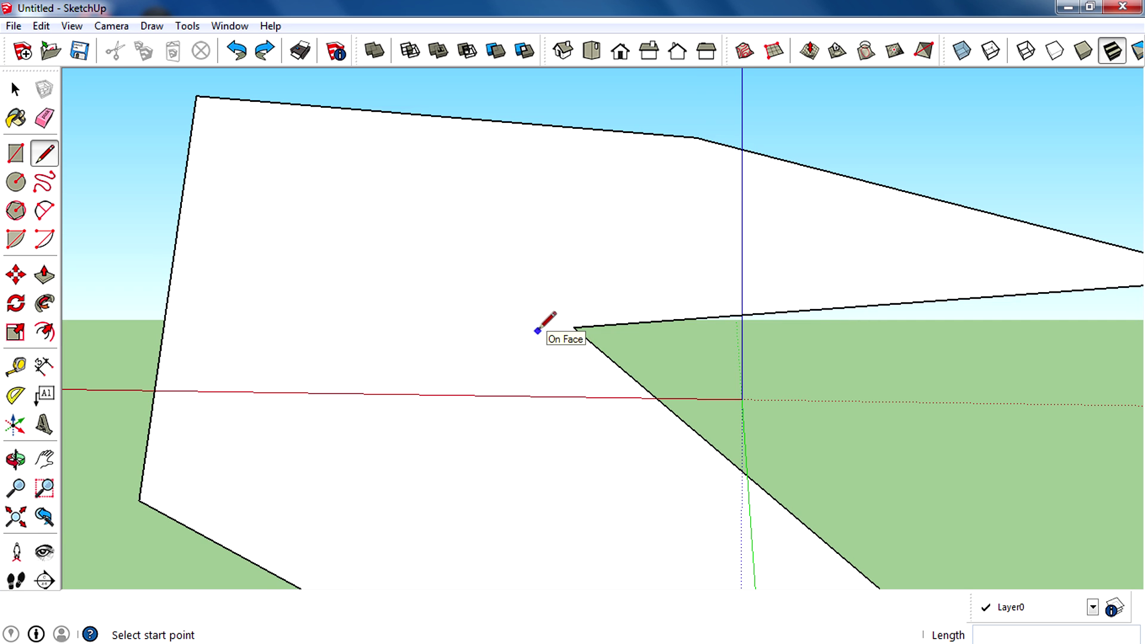
pyautogui.scroll(-4, 537, 330)
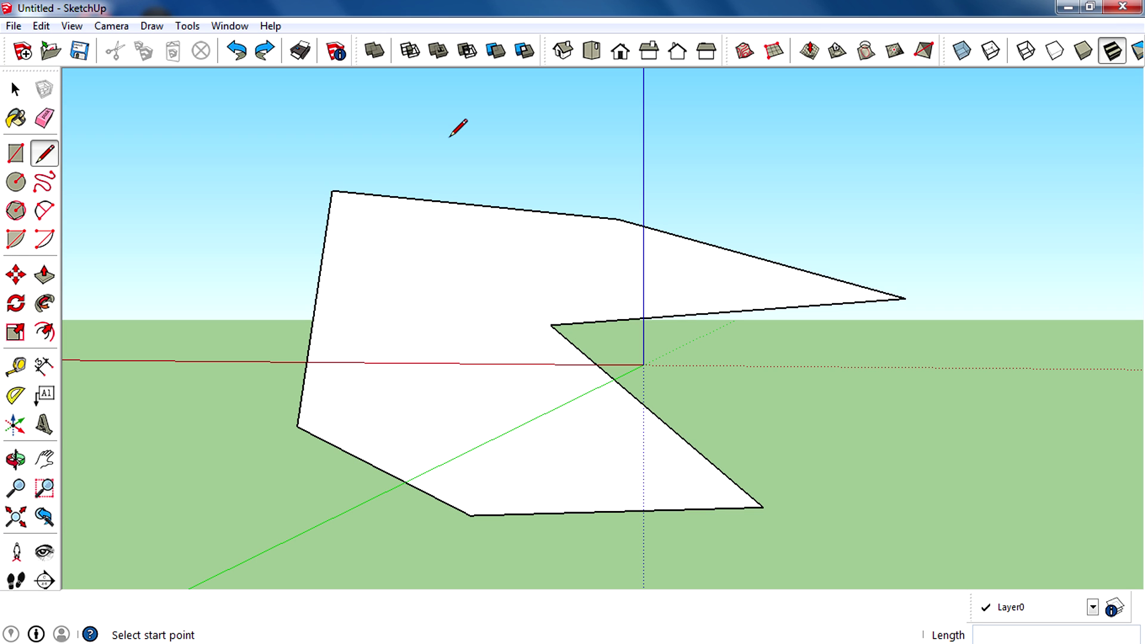
pyautogui.click(429, 122)
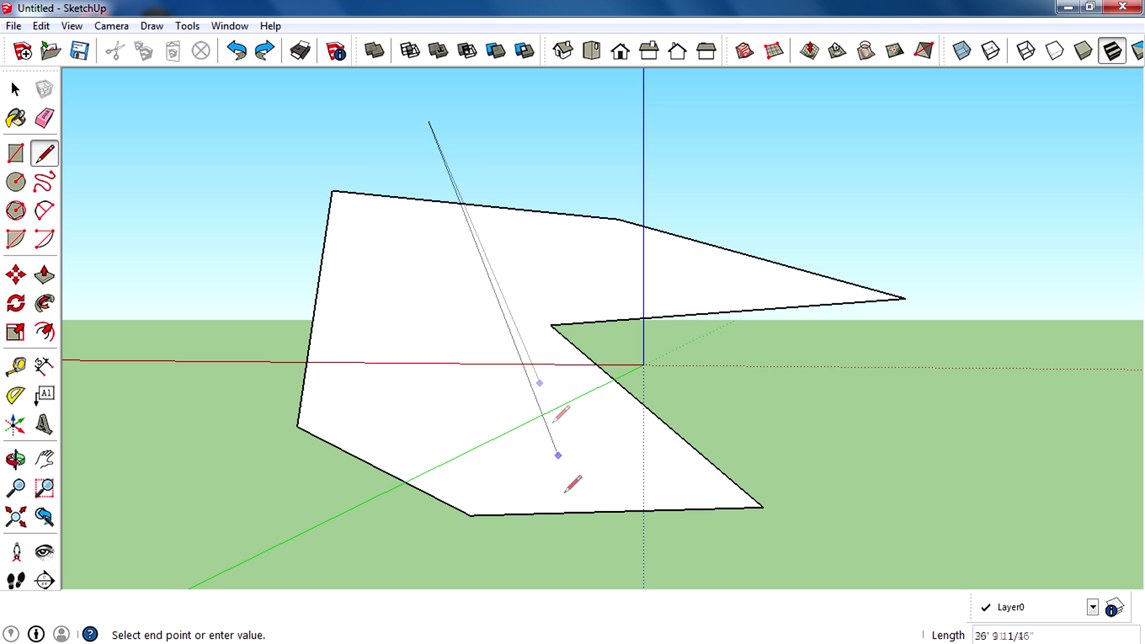
pyautogui.moveTo(376, 332); pyautogui.dragTo(539, 366, button='middle')
pyautogui.scroll(3, 540, 366)
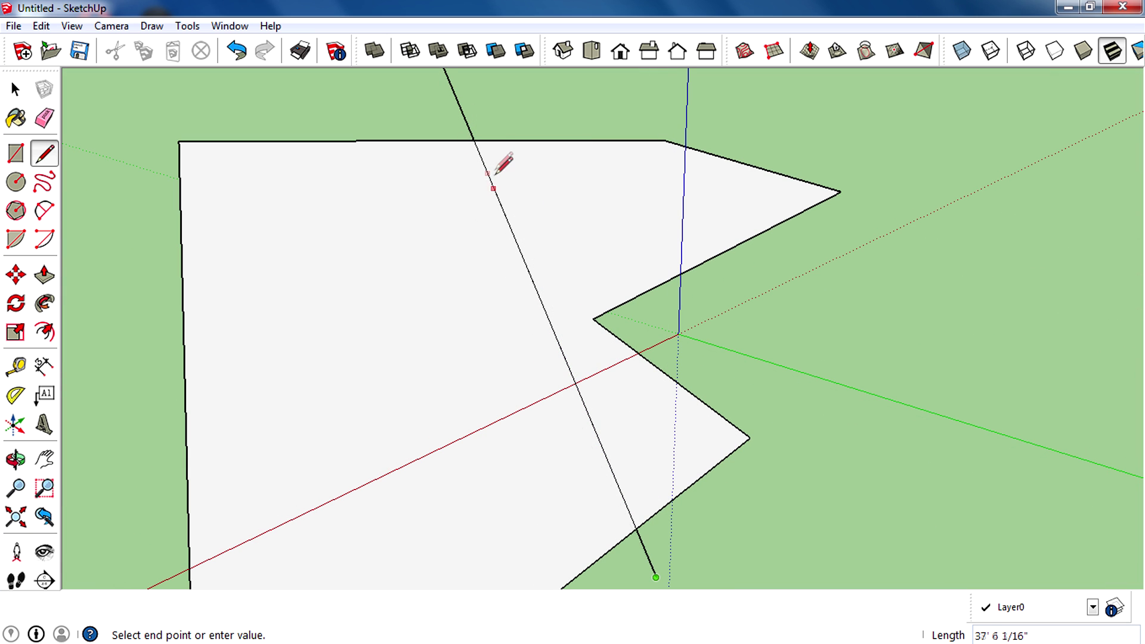
pyautogui.moveTo(737, 372); pyautogui.dragTo(608, 389, button='middle')
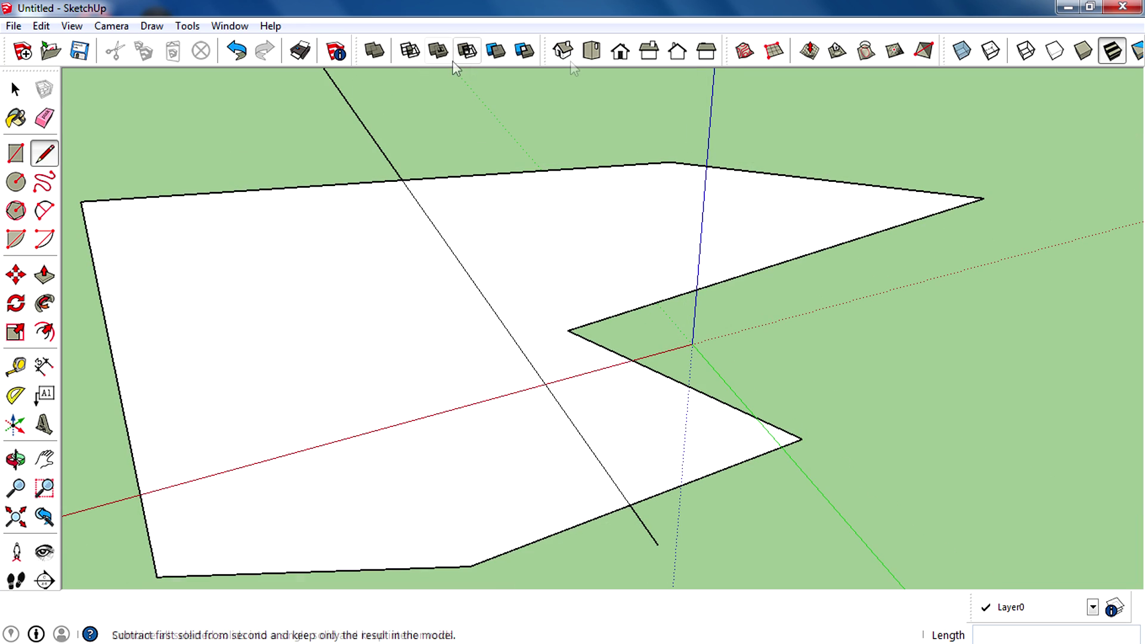
# - Try Push/Pull on the divided face, pulling the larger part forward and pushing the notched part back
pyautogui.click(44, 274)
pyautogui.moveTo(274, 317); pyautogui.dragTo(422, 417)
pyautogui.moveTo(422, 417); pyautogui.dragTo(701, 395, button='middle')
pyautogui.moveTo(764, 361); pyautogui.dragTo(417, 452, button='middle')
pyautogui.moveTo(578, 281); pyautogui.dragTo(816, 161)
pyautogui.moveTo(816, 161); pyautogui.dragTo(657, 417, button='middle')
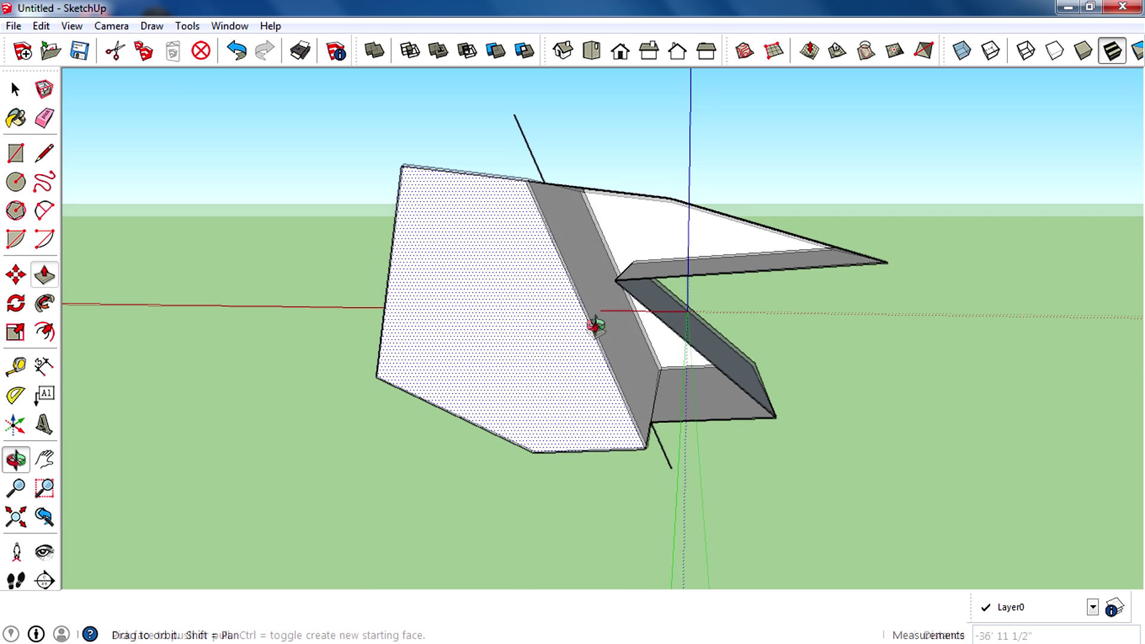
pyautogui.moveTo(595, 325); pyautogui.dragTo(603, 325, button='middle')
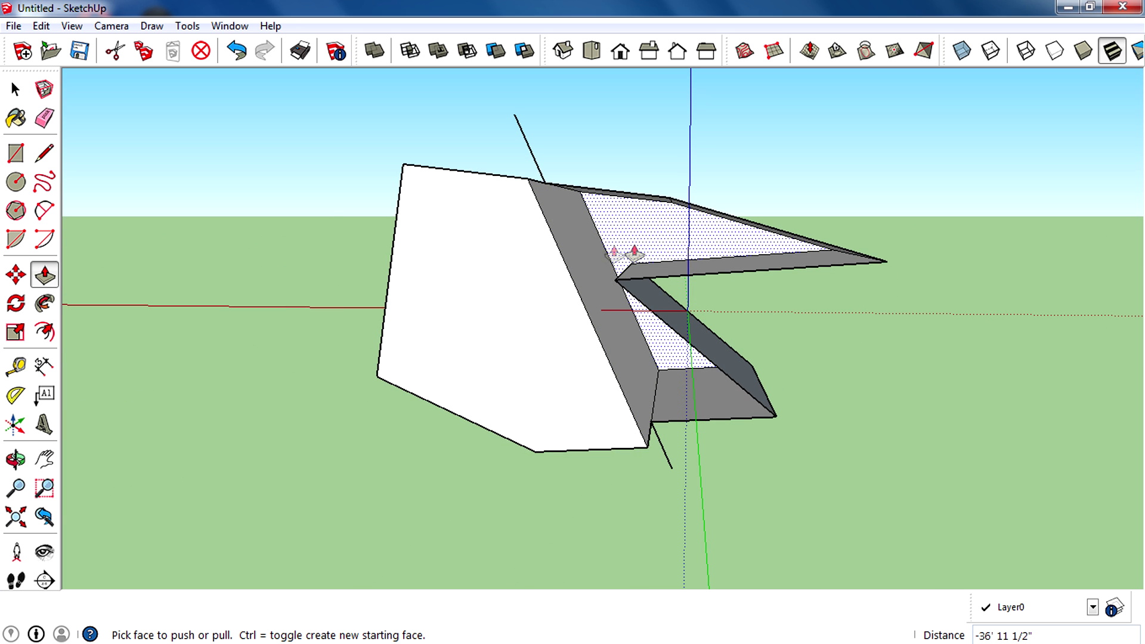
# - Delete the dividing line's overhanging ends above and below the face
pyautogui.click(16, 89)
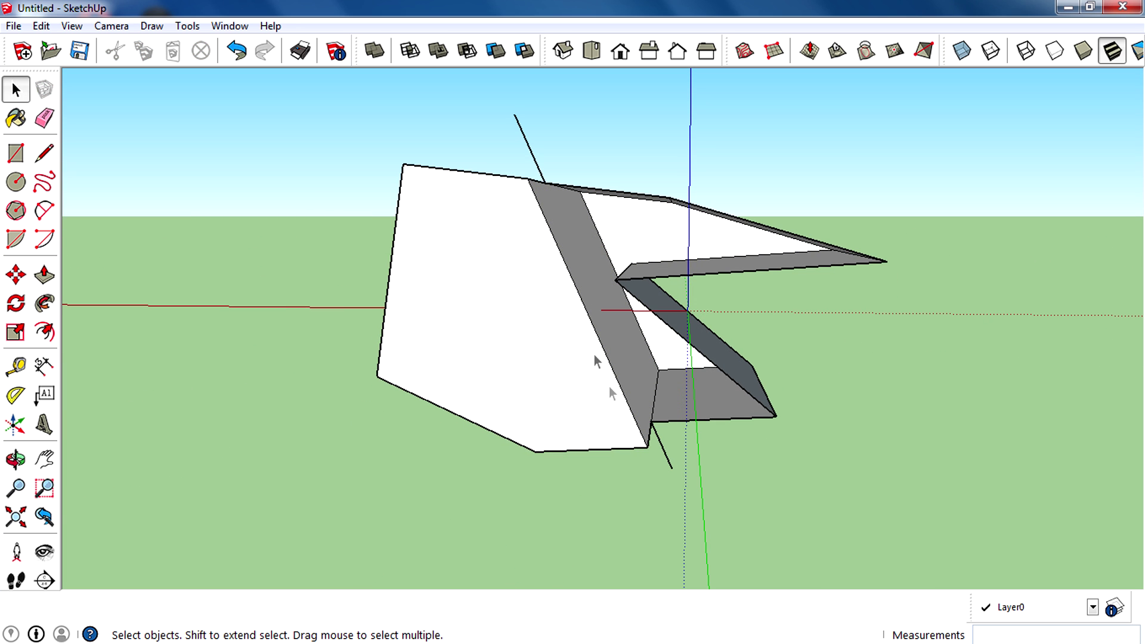
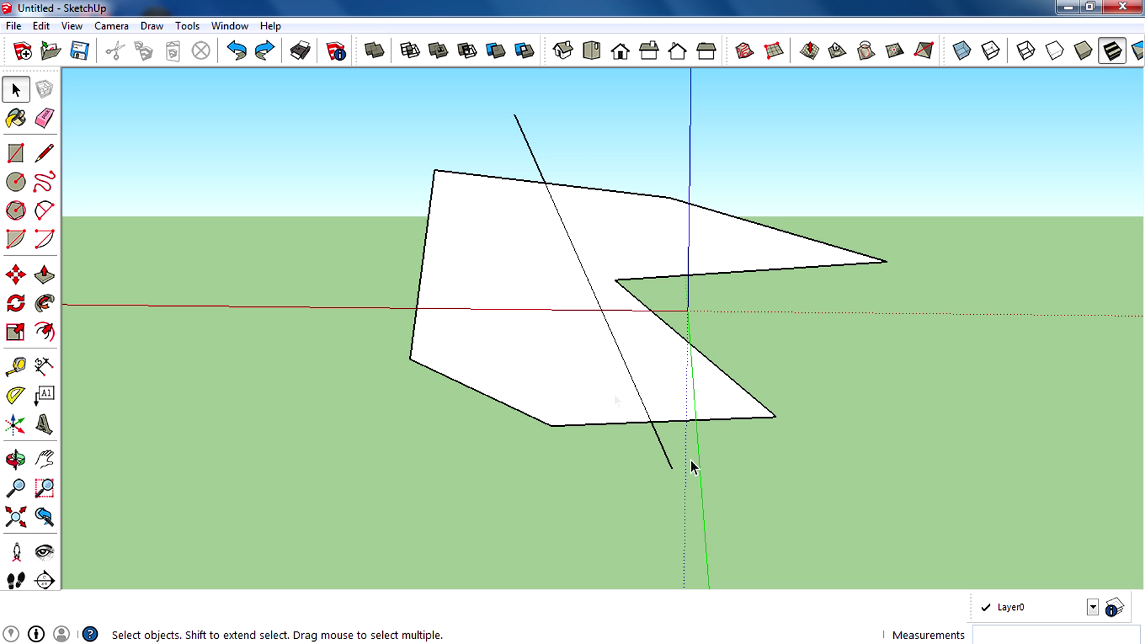
pyautogui.click(538, 168)
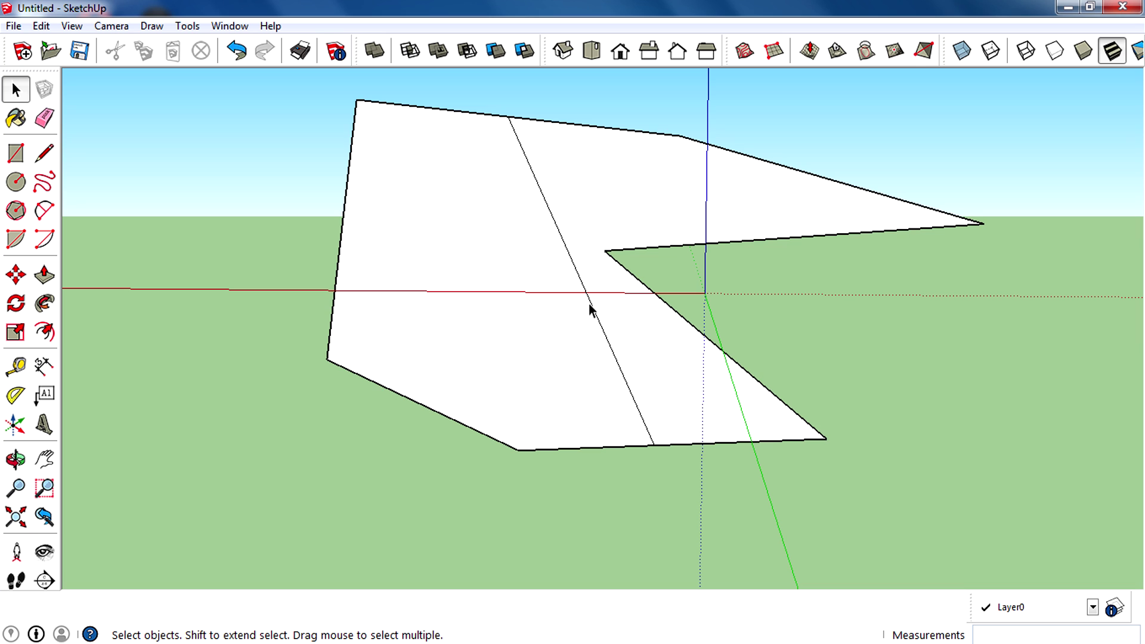
# - Draw a separate, nearly horizontal line beside the pointed side of the shape and leave the Line tool
pyautogui.click(44, 154)
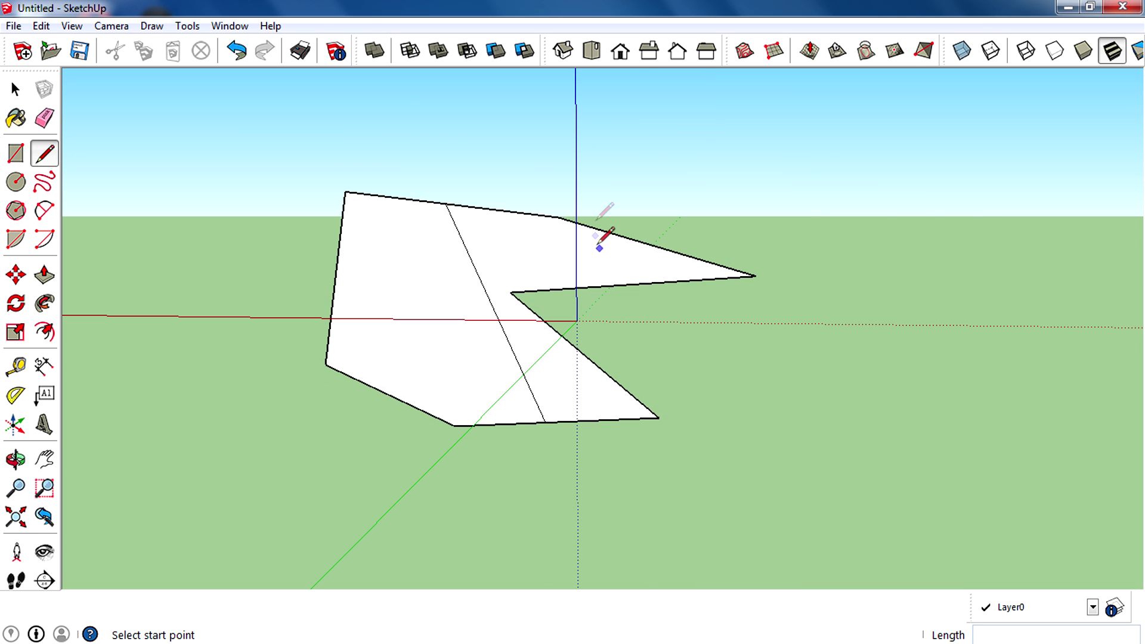
pyautogui.click(661, 347)
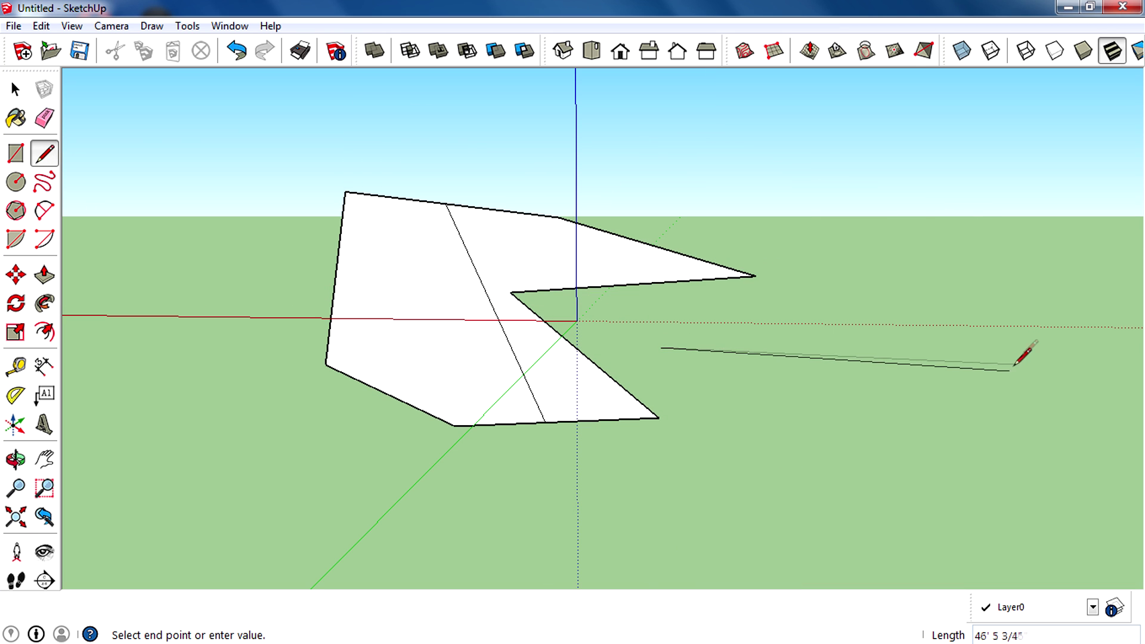
pyautogui.moveTo(1043, 371); pyautogui.dragTo(618, 370, button='middle')
pyautogui.scroll(-3, 302, 210)
pyautogui.click(15, 89)
# - Divide the separate line beside the pointed side of the shape into 2 equal segments
pyautogui.scroll(3, 572, 307)
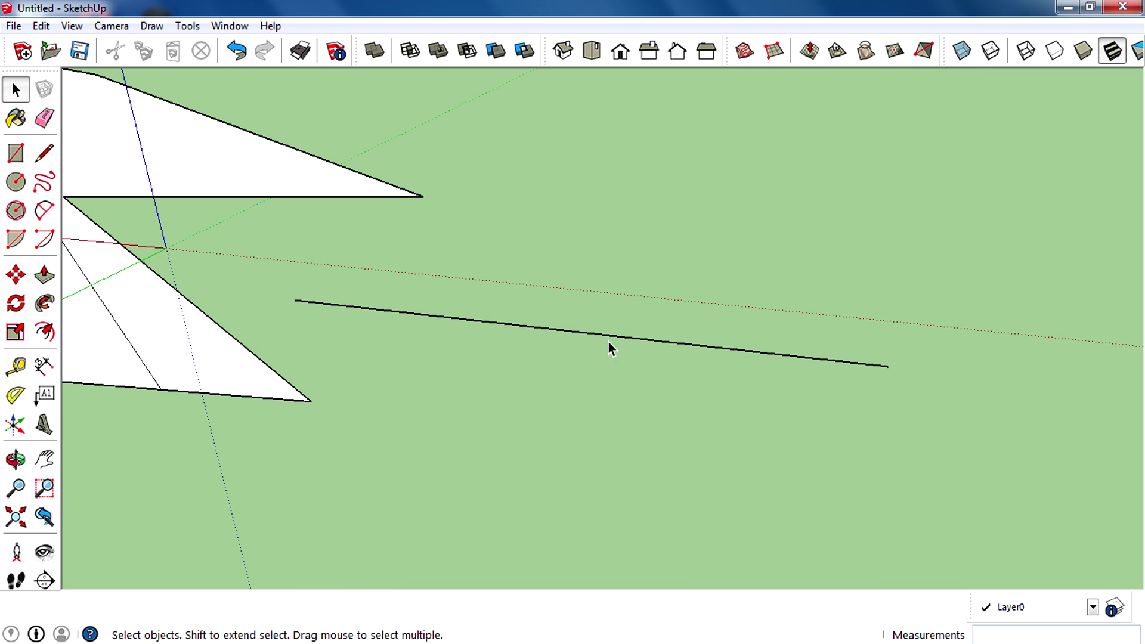
pyautogui.click(615, 336)
pyautogui.moveTo(507, 442); pyautogui.dragTo(570, 295, button='middle')
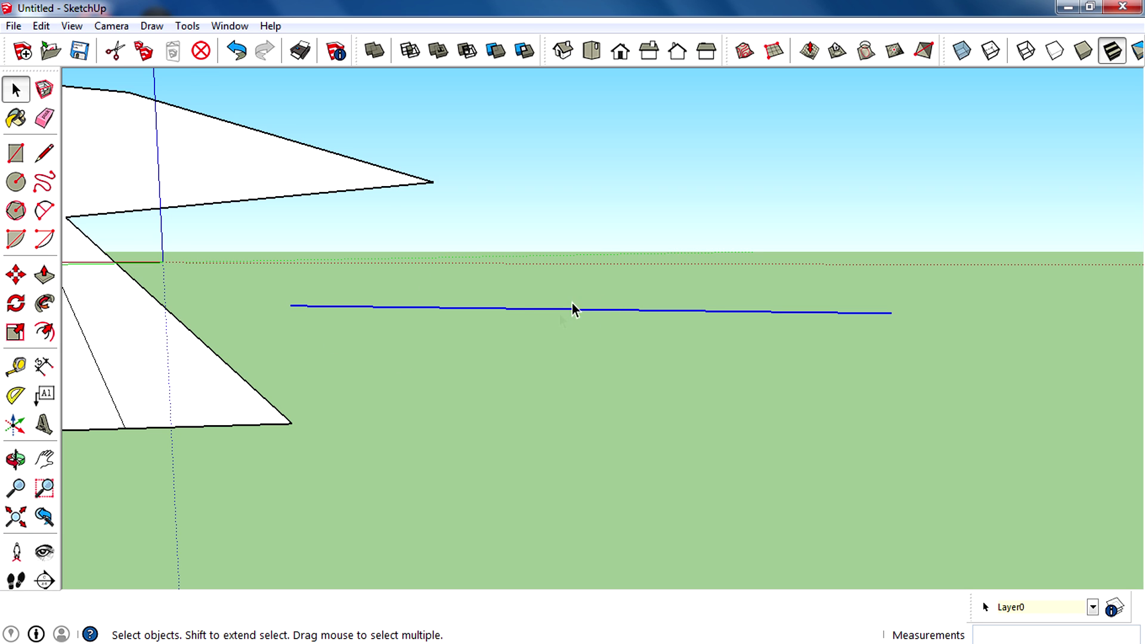
pyautogui.scroll(-1, 563, 309)
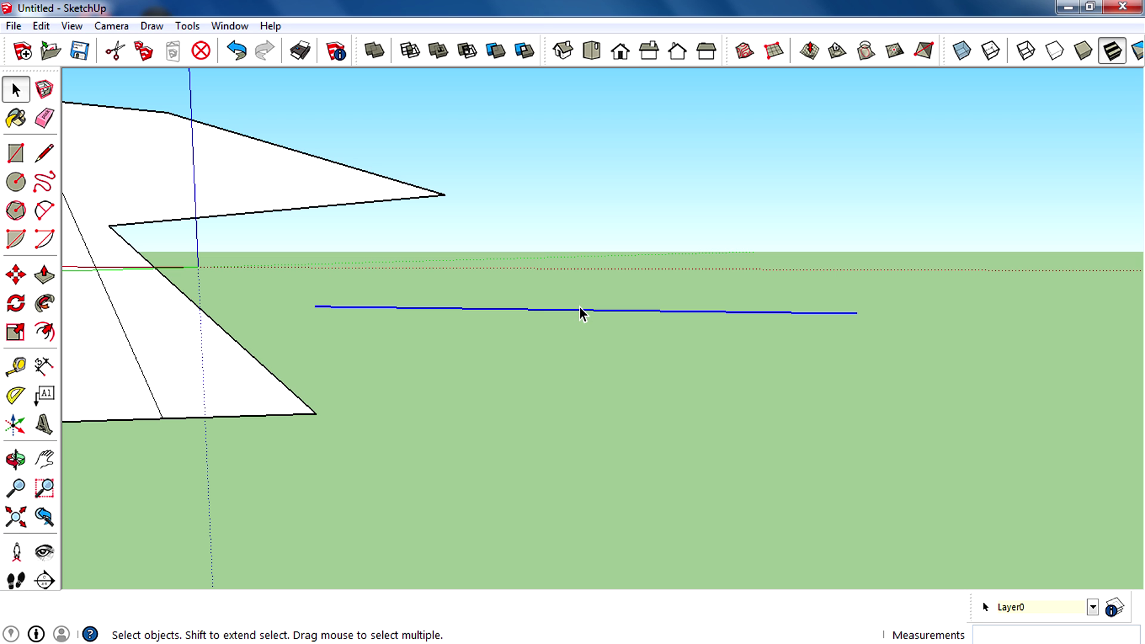
pyautogui.hotkey('ctrl', 'z')
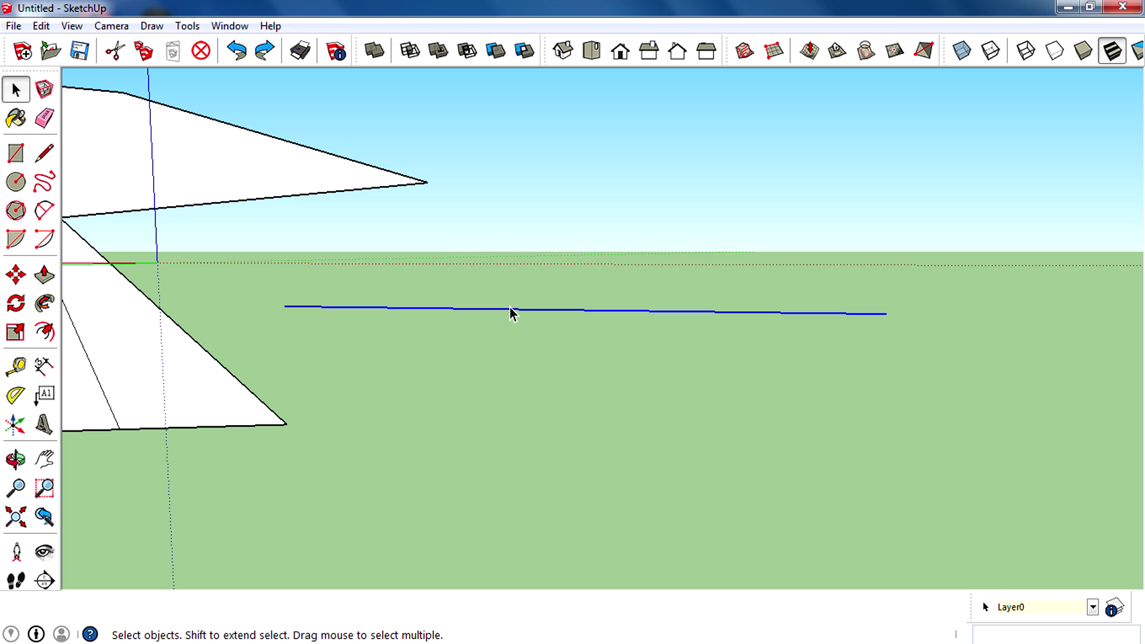
pyautogui.hotkey('ctrl', 't')
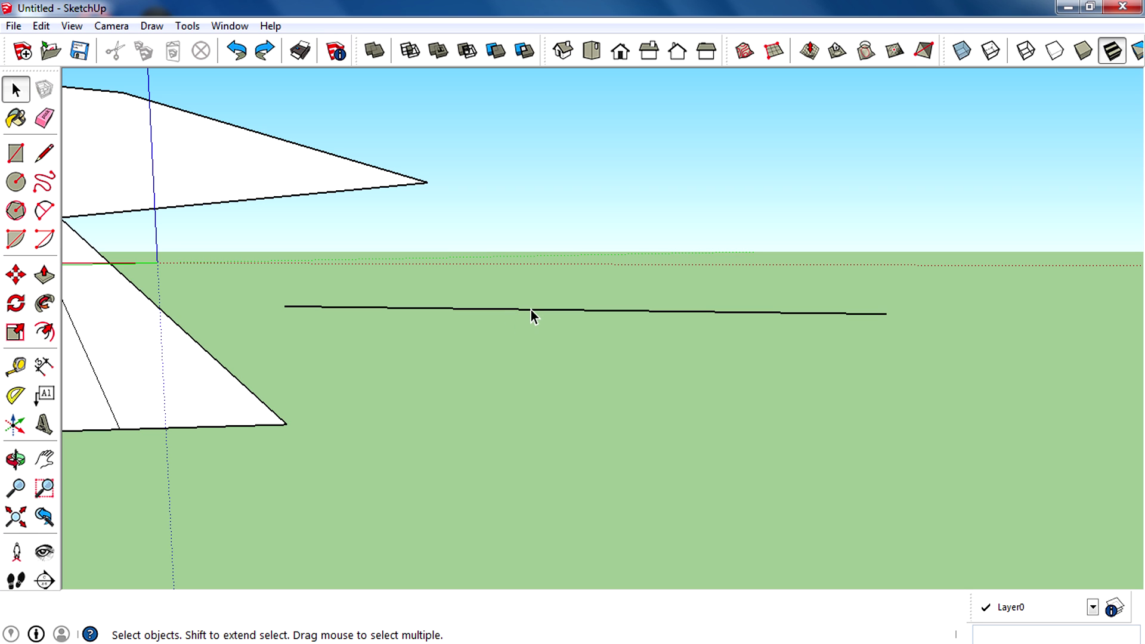
pyautogui.rightClick(531, 309)
pyautogui.click(588, 420)
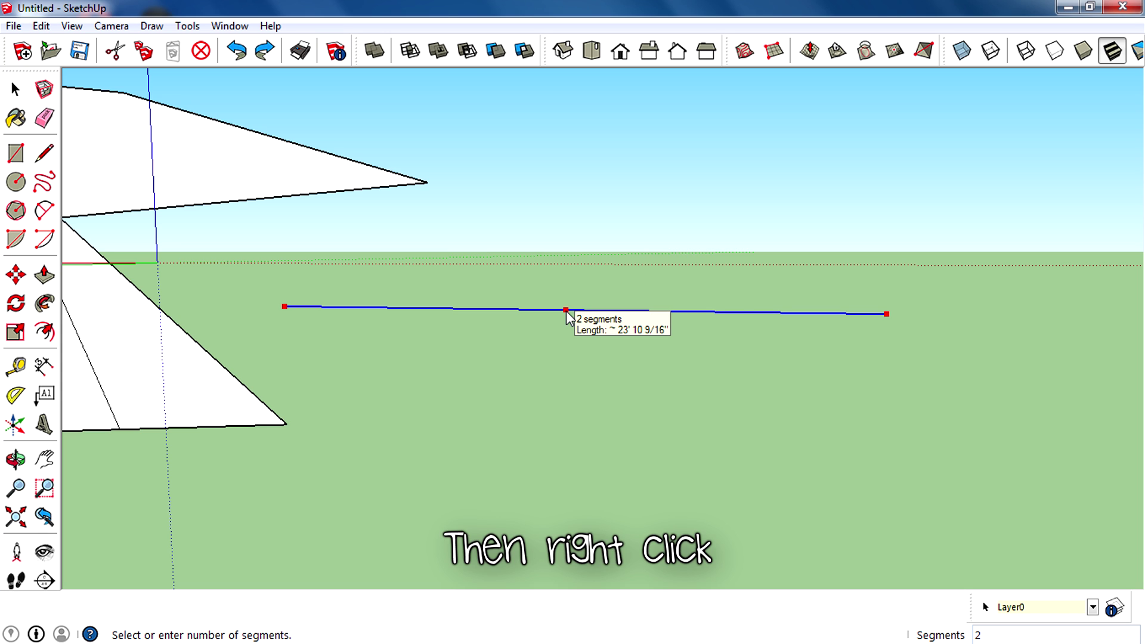
pyautogui.click(566, 310)
pyautogui.click(15, 89)
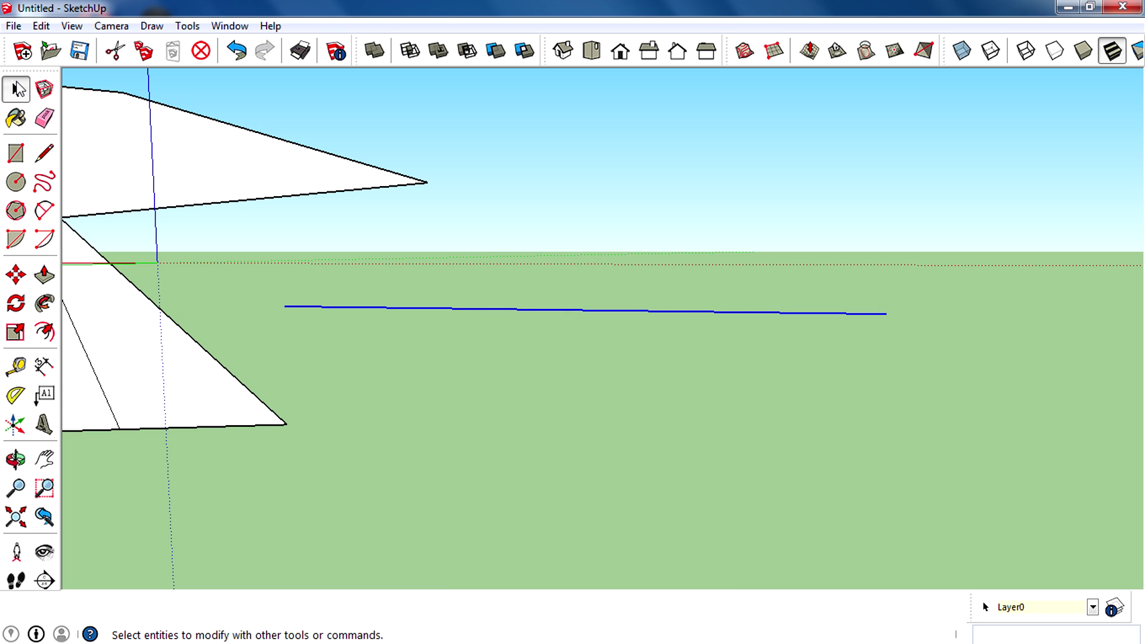
# - Select each half of the divided line in turn to check that the halves are separate segments
pyautogui.click(636, 320)
pyautogui.click(655, 312)
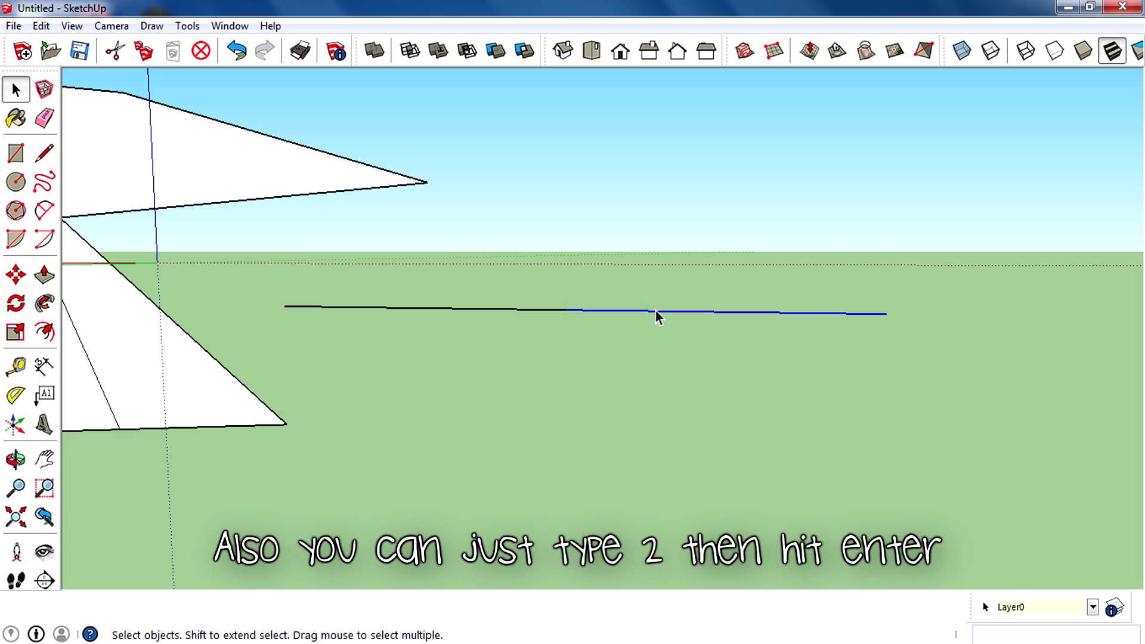
pyautogui.click(520, 311)
pyautogui.moveTo(682, 296); pyautogui.dragTo(658, 404, button='middle')
pyautogui.scroll(2, 574, 333)
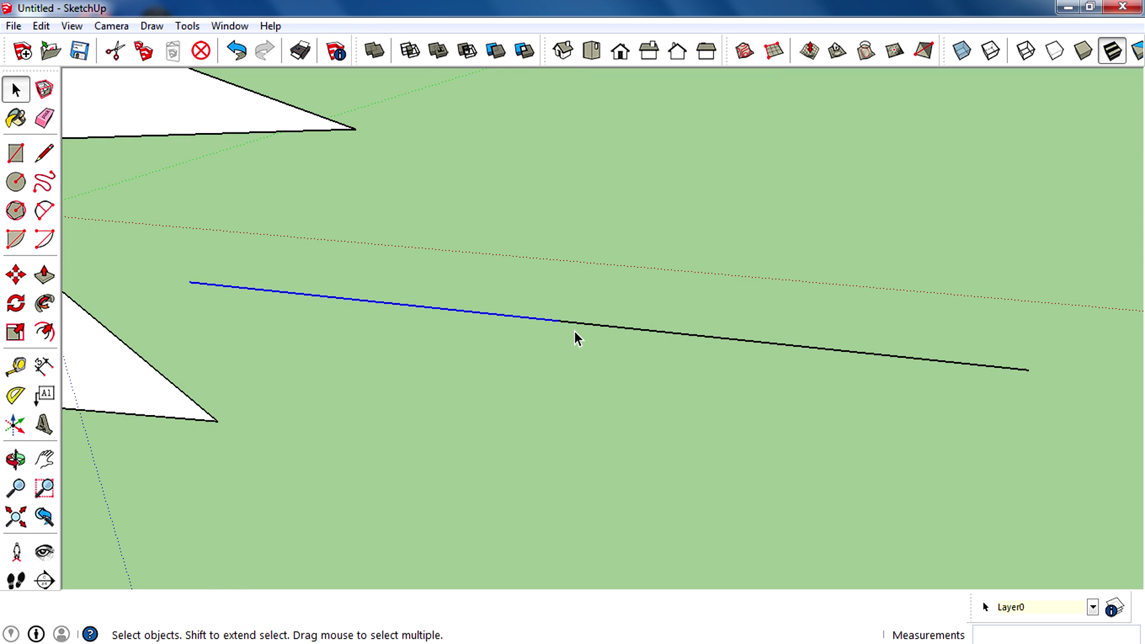
# - Delete the divided line and draw a new line parallel to the red axis beside the pointed shape
pyautogui.hotkey('ctrl', 'z')
pyautogui.press('Delete')
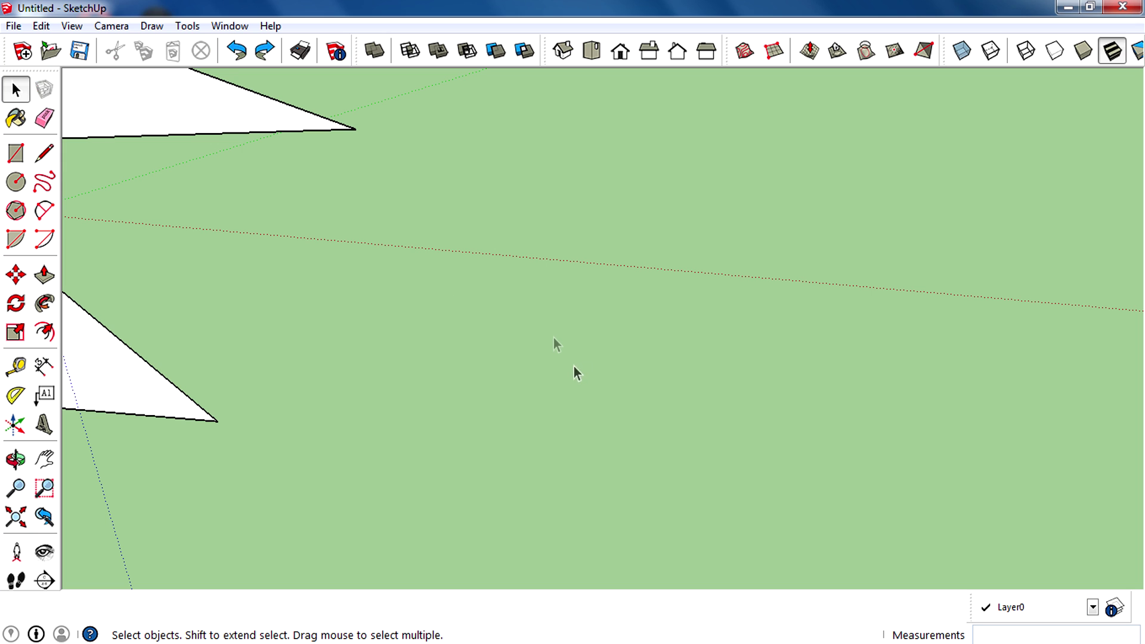
pyautogui.scroll(3, 421, 303)
pyautogui.press('l')
pyautogui.click(467, 240)
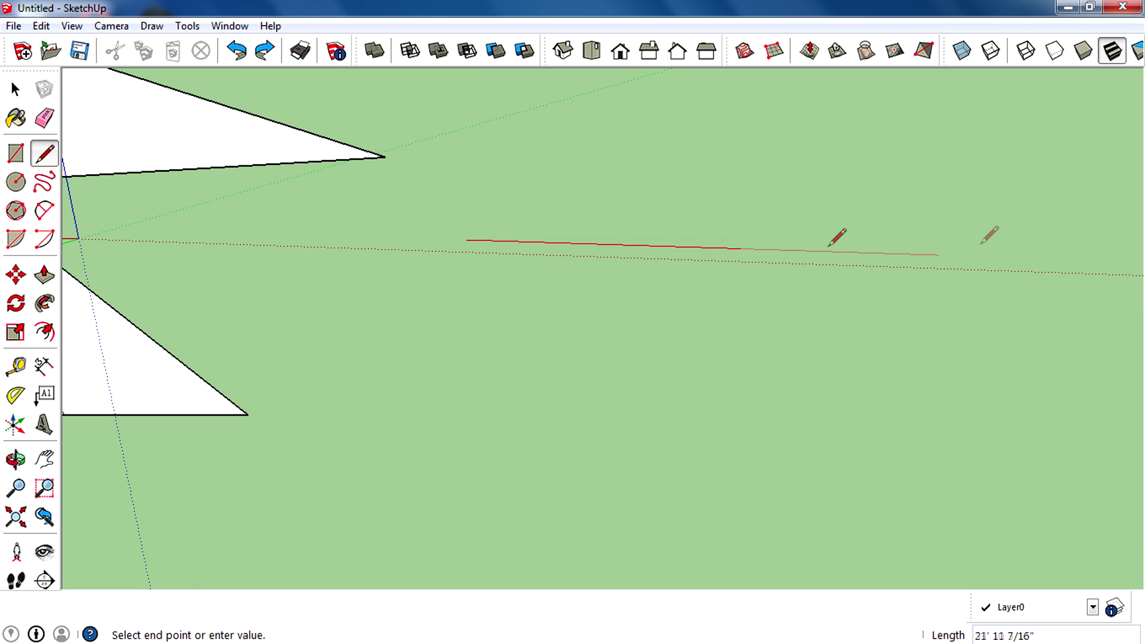
pyautogui.click(1042, 258)
pyautogui.moveTo(505, 302); pyautogui.dragTo(686, 250, button='middle')
pyautogui.press('space')
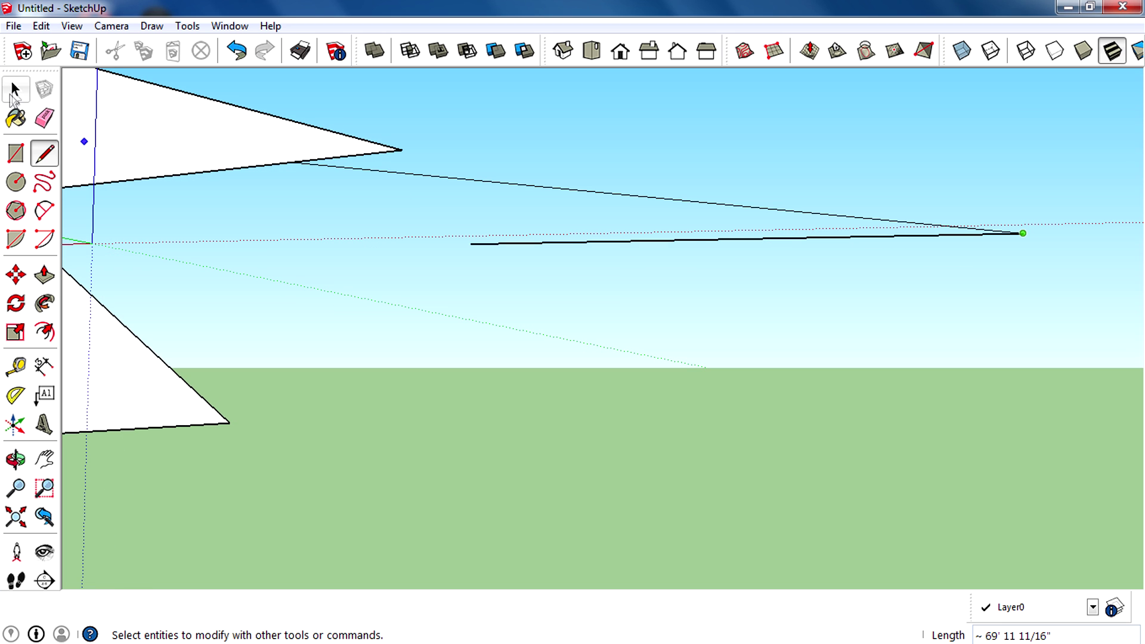
# - Divide the new red-axis line into 2 equal segments and clear the selection
pyautogui.click(698, 242)
pyautogui.rightClick(699, 247)
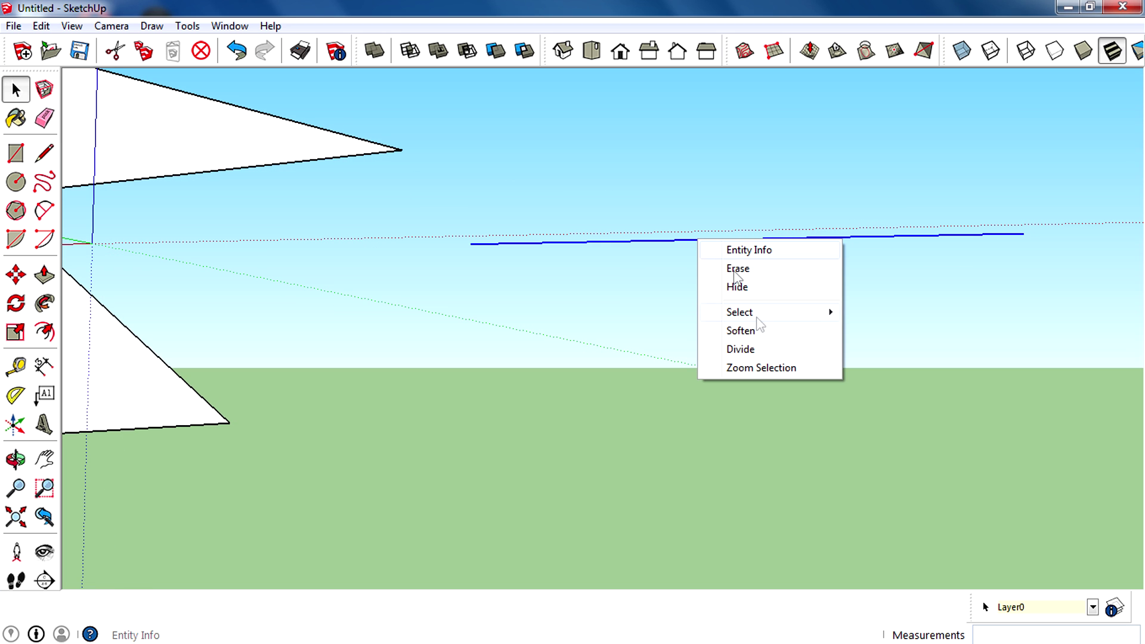
pyautogui.click(754, 349)
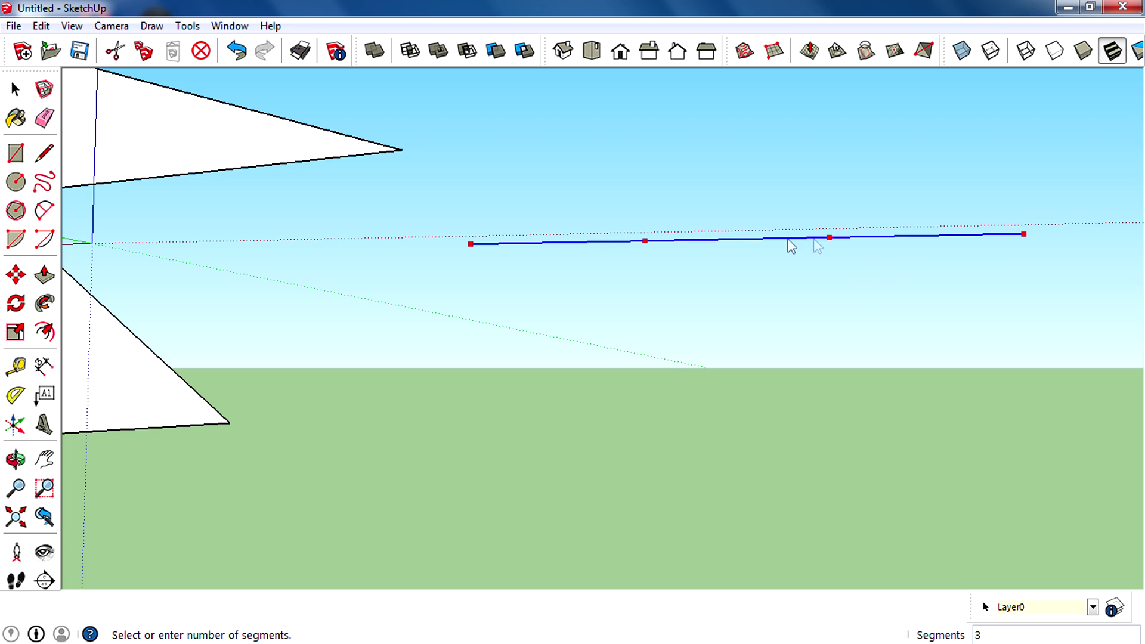
pyautogui.click(748, 238)
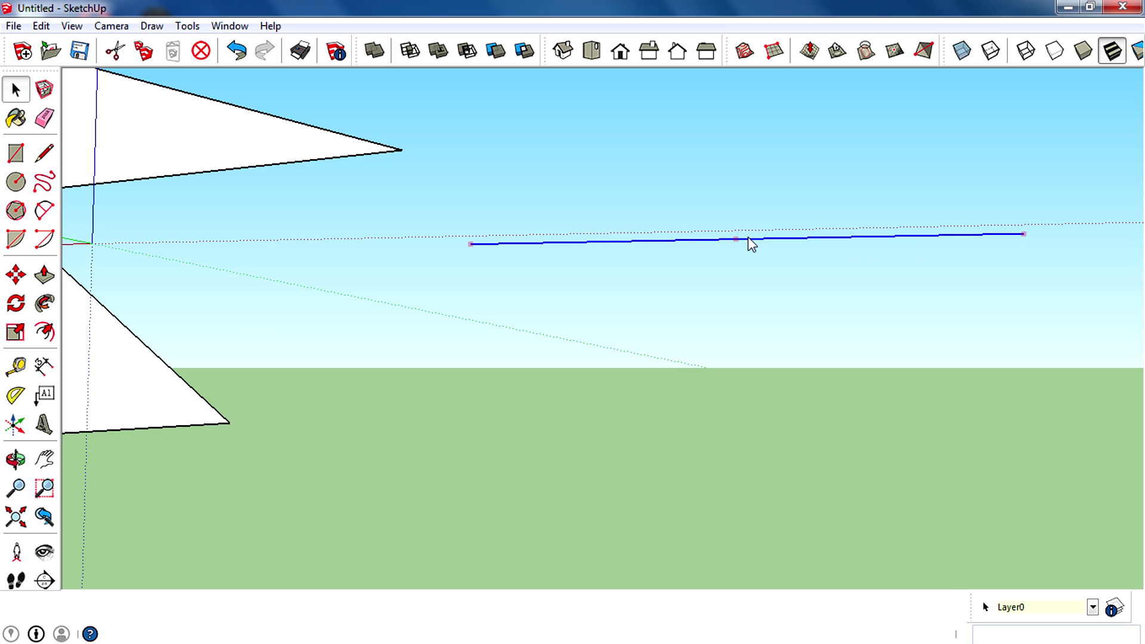
pyautogui.click(504, 217)
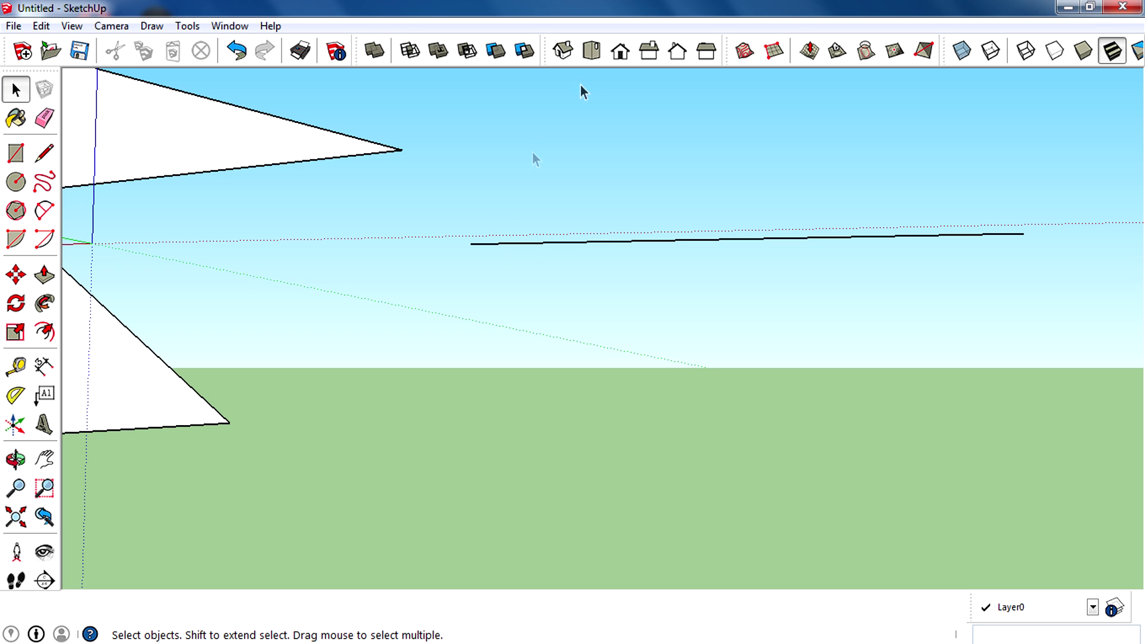
# - Rotate the half of the line nearer the shape by about 27 degrees, centred near the dividing point
pyautogui.click(591, 241)
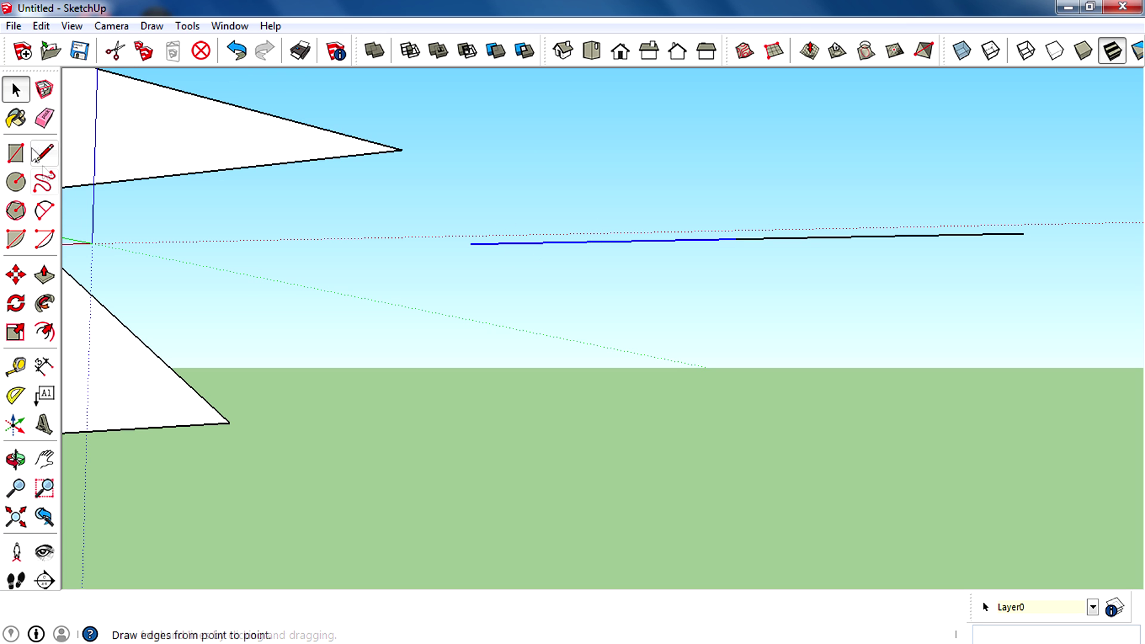
pyautogui.click(20, 305)
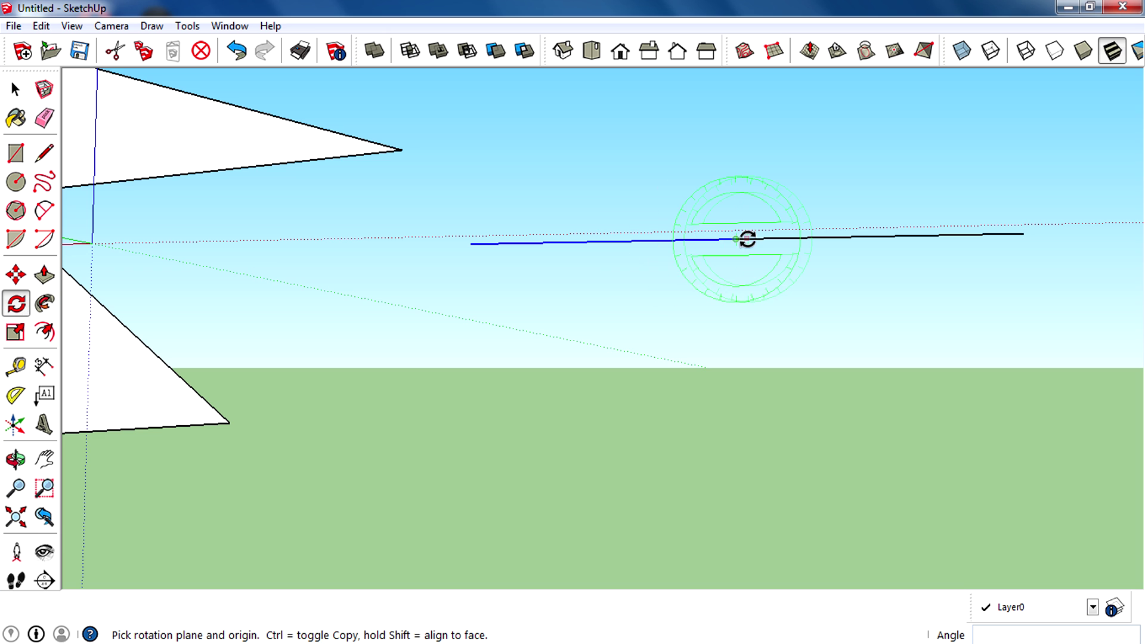
pyautogui.click(758, 239)
pyautogui.click(908, 236)
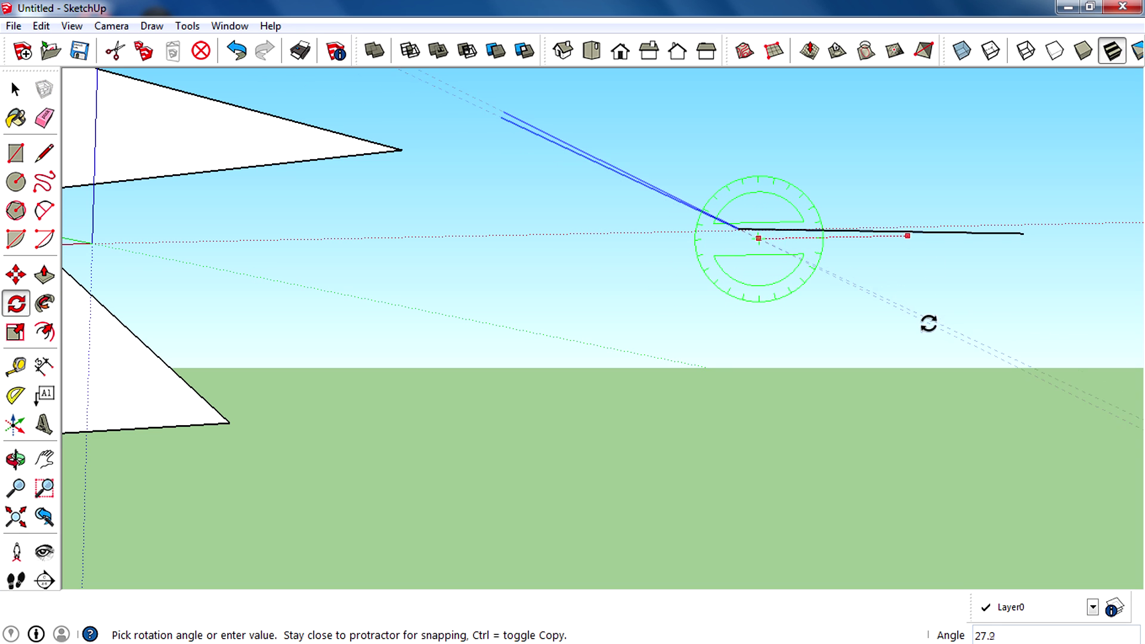
pyautogui.click(928, 322)
# - Draw a fresh line parallel to the red axis, starting just beyond the shape's pointed corners, and leave the Line tool
pyautogui.moveTo(928, 322); pyautogui.dragTo(5, 179, button='middle')
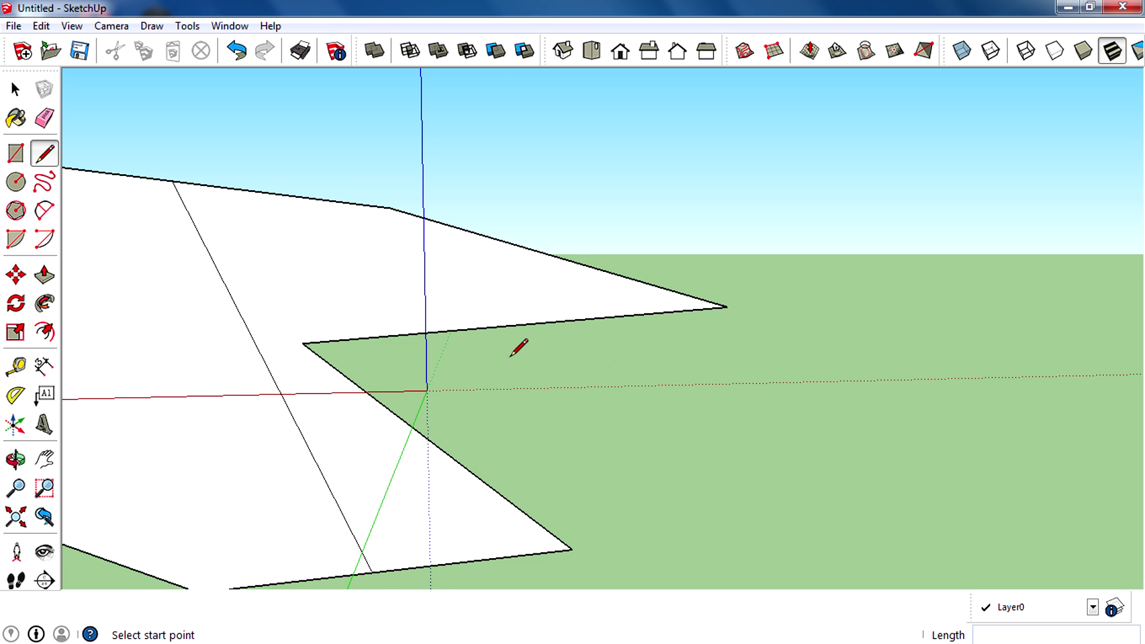
pyautogui.scroll(-3, 519, 348)
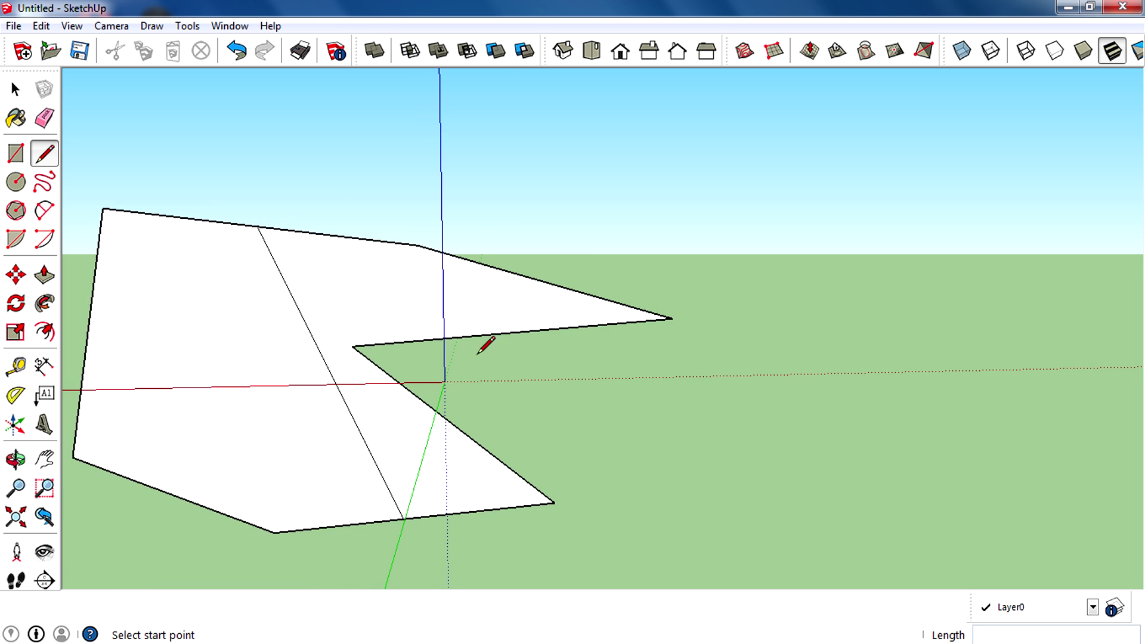
pyautogui.scroll(3, 627, 334)
pyautogui.click(568, 356)
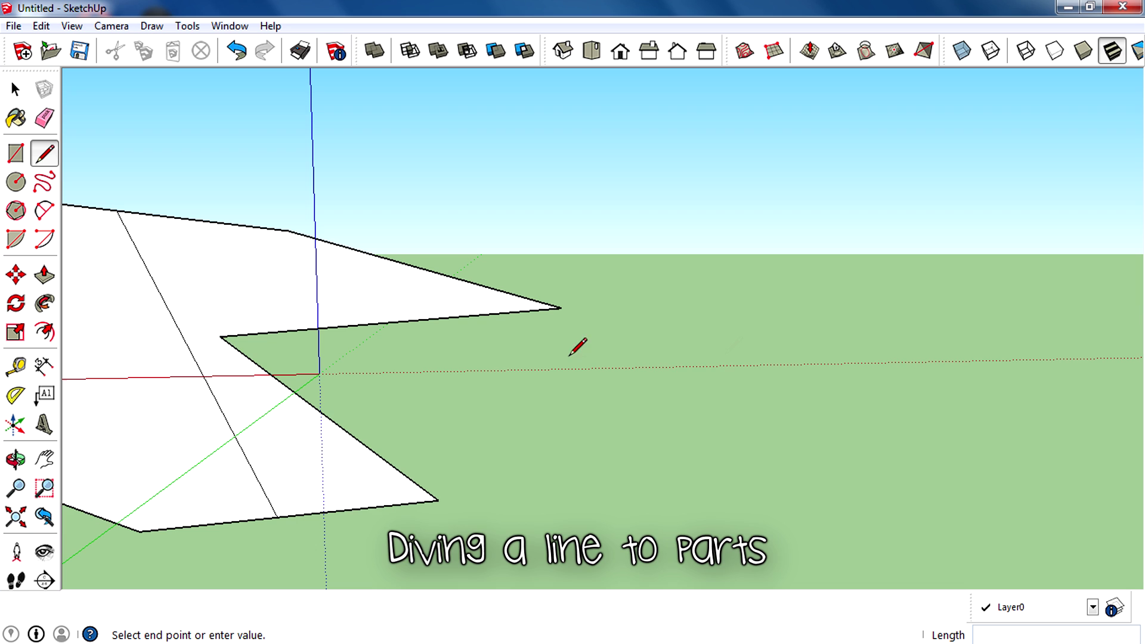
pyautogui.click(998, 348)
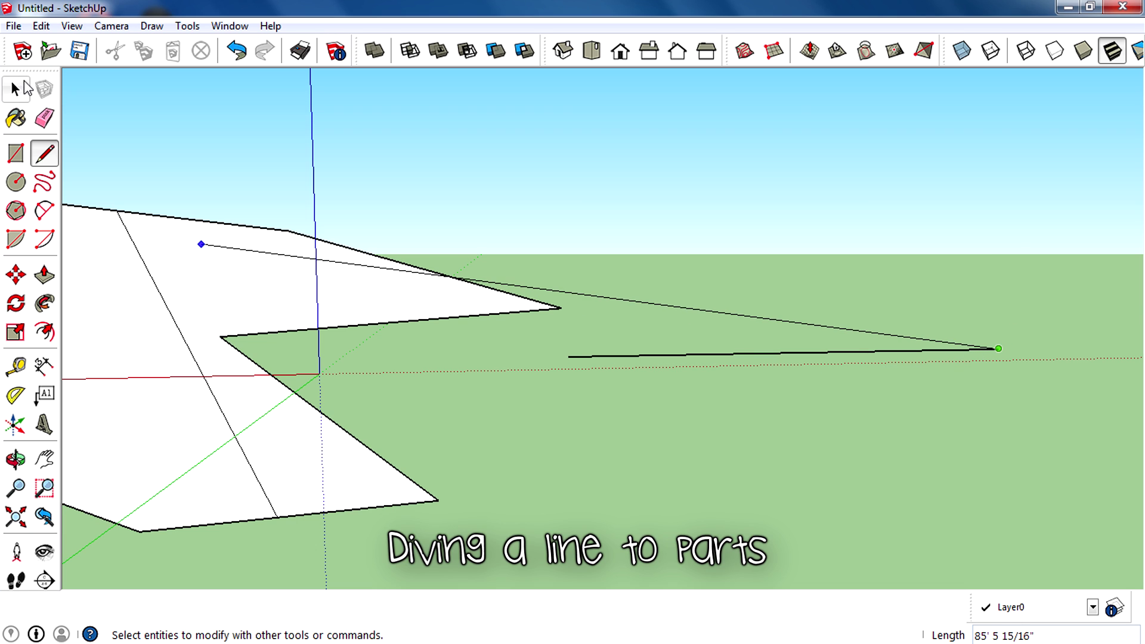
pyautogui.click(16, 89)
# - Switch to the Back view and divide the new line into many equal segments
pyautogui.click(767, 354)
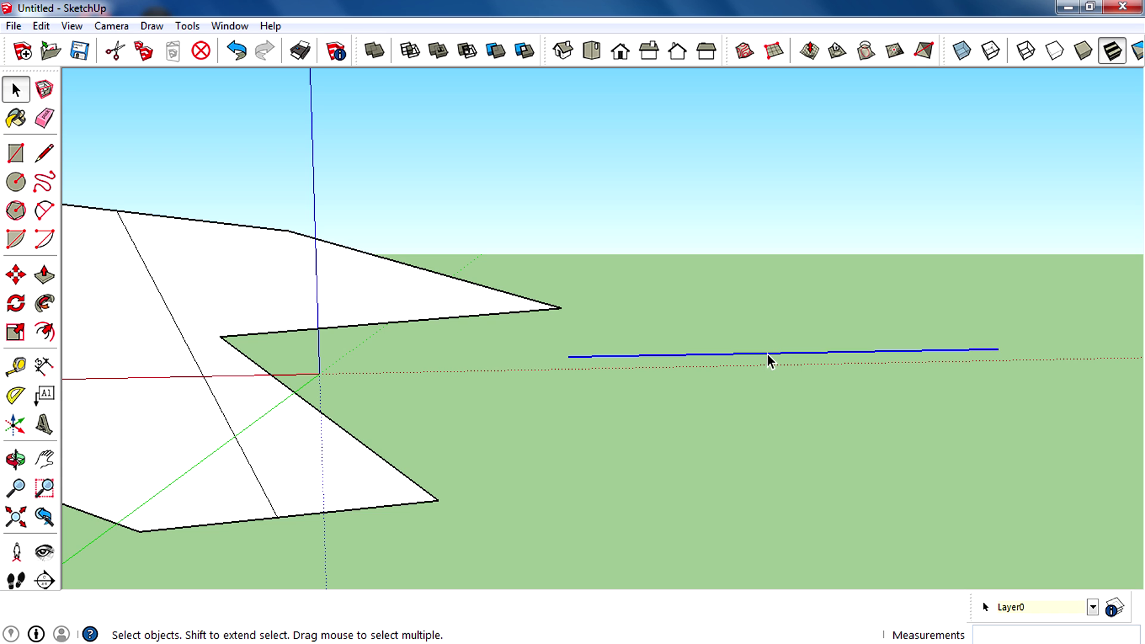
pyautogui.moveTo(279, 323)
pyautogui.mouseDown(button='middle')
pyautogui.moveTo(714, 374)
pyautogui.moveTo(700, 363)
pyautogui.mouseUp(button='middle')
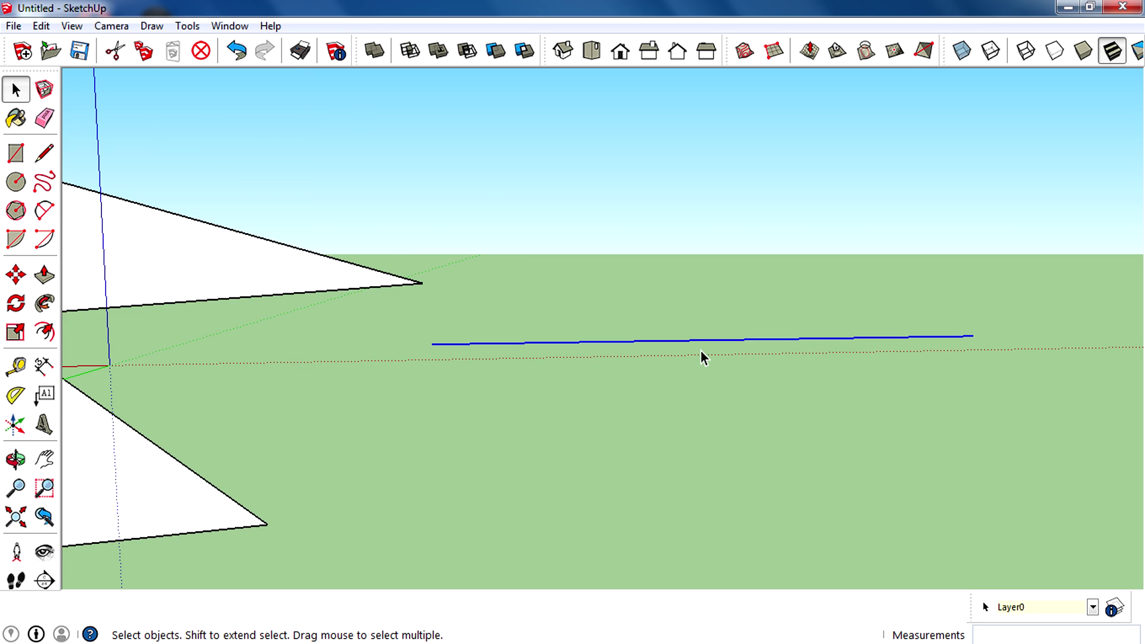
pyautogui.press('5')
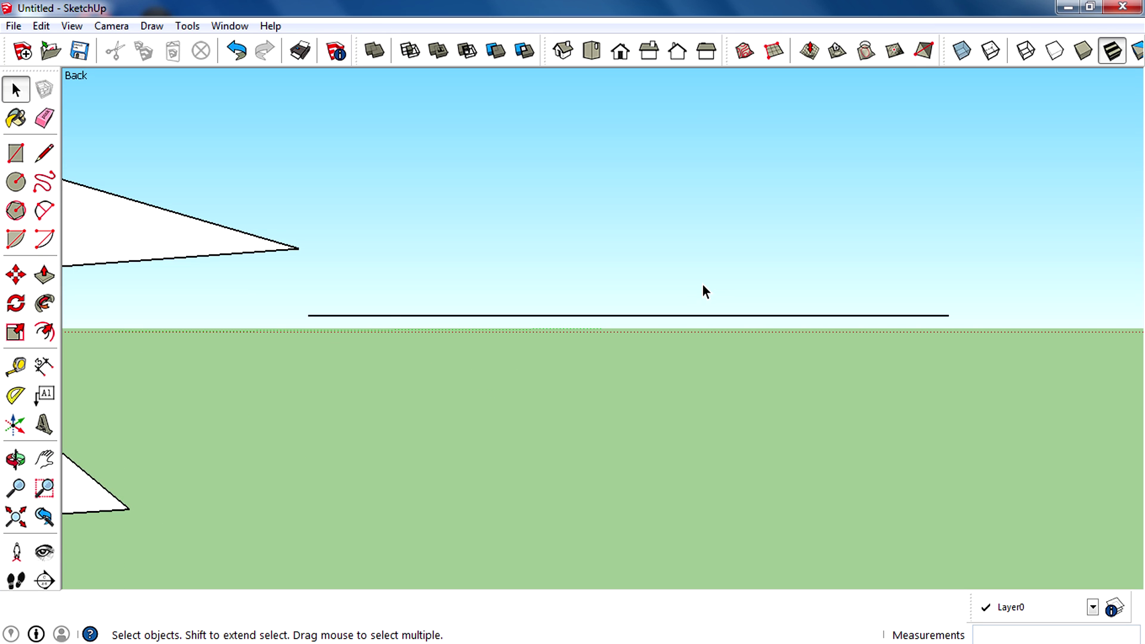
pyautogui.click(410, 316)
pyautogui.click(412, 315)
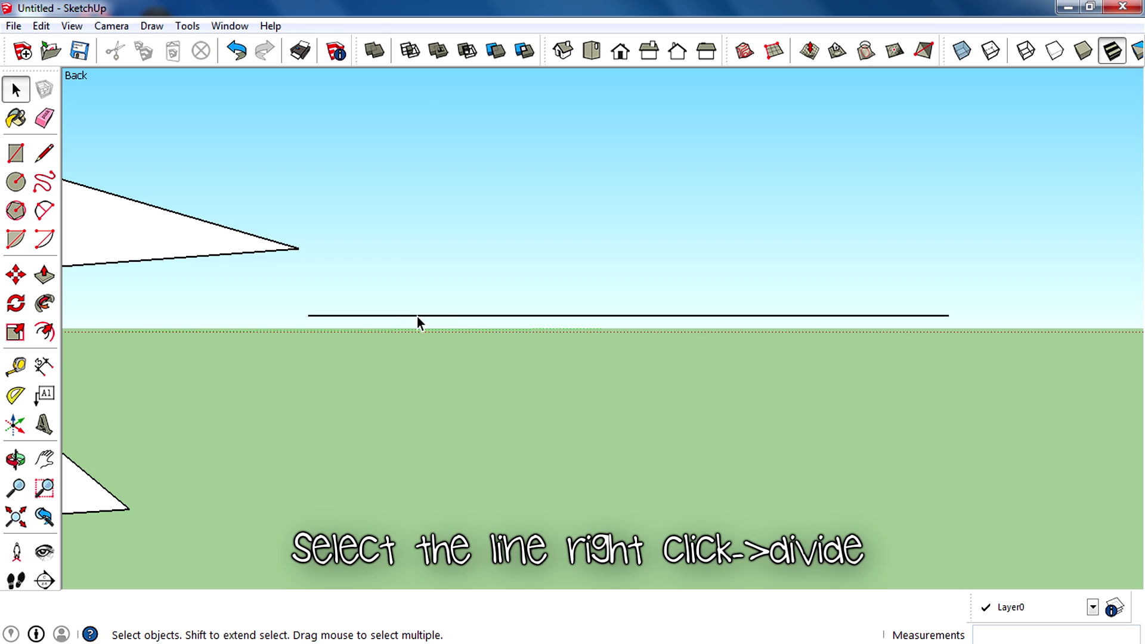
pyautogui.click(457, 317)
pyautogui.rightClick(457, 316)
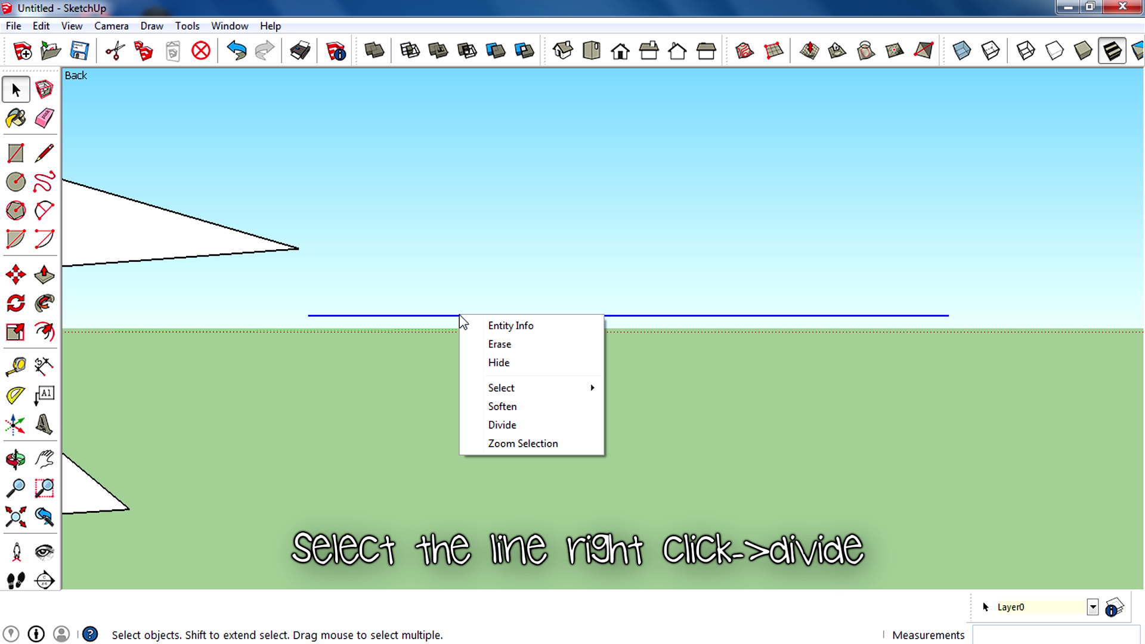
pyautogui.click(510, 425)
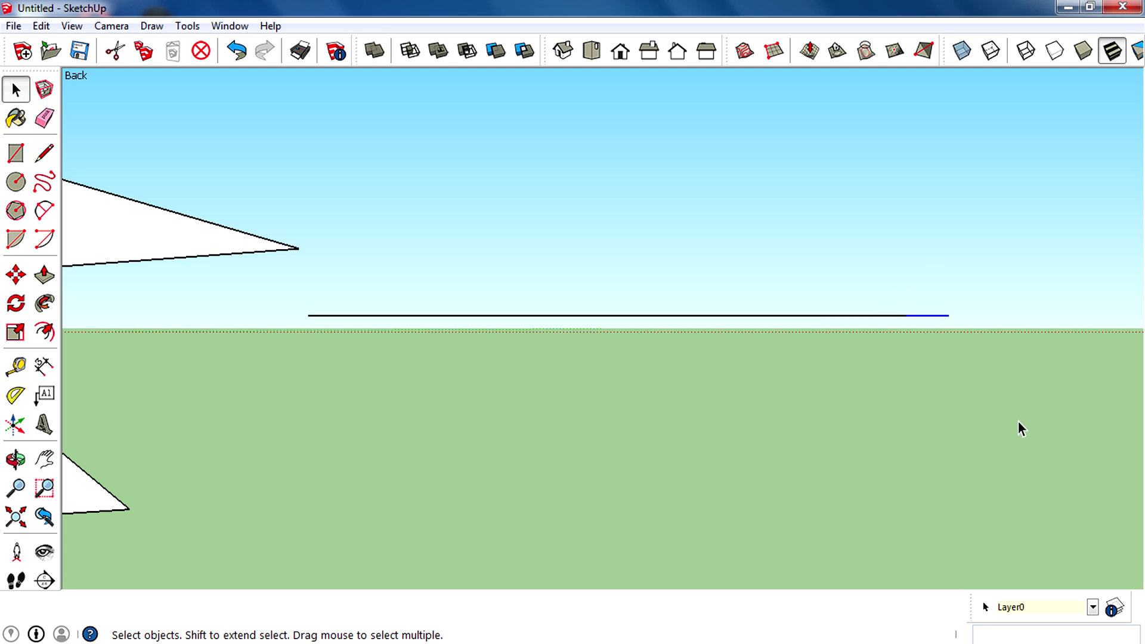
# - Select all the segments together and the end segment alone to check the division
pyautogui.moveTo(1058, 463); pyautogui.dragTo(288, 247)
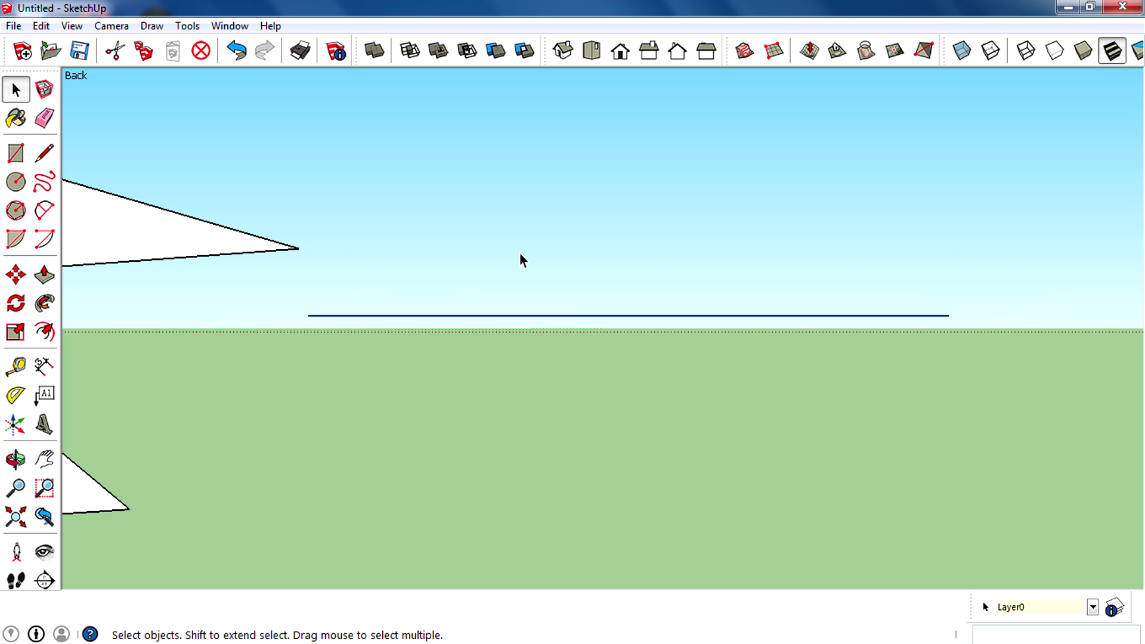
pyautogui.click(677, 365)
pyautogui.click(928, 315)
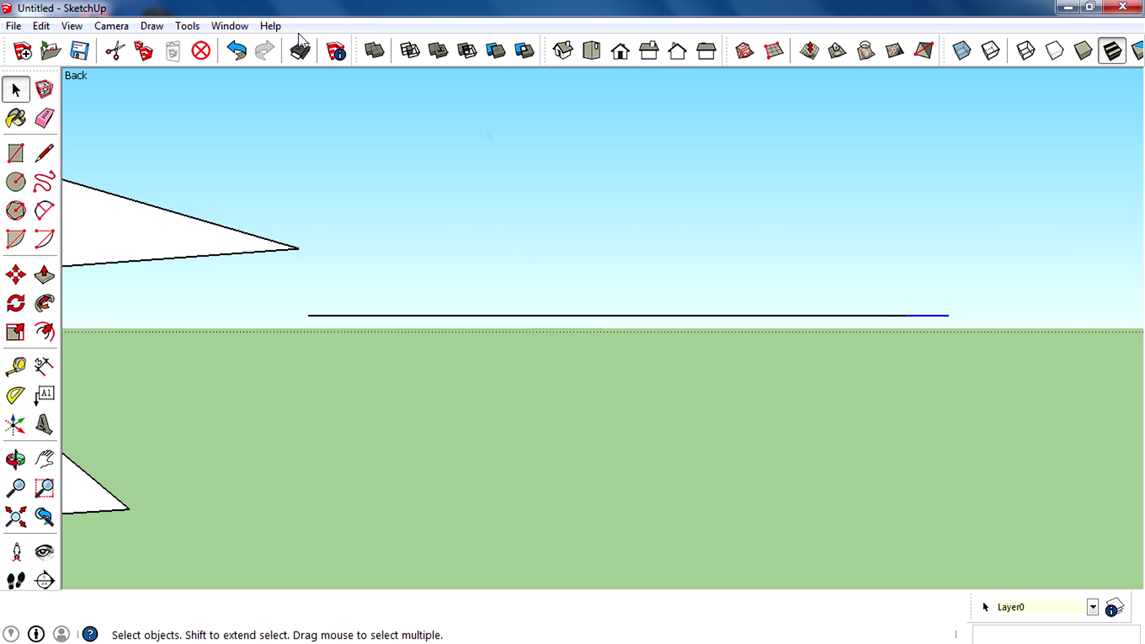
# - Undo the line's division, select the line to check it as a single edge, and clear the selection
pyautogui.hotkey('ctrl', 'z')
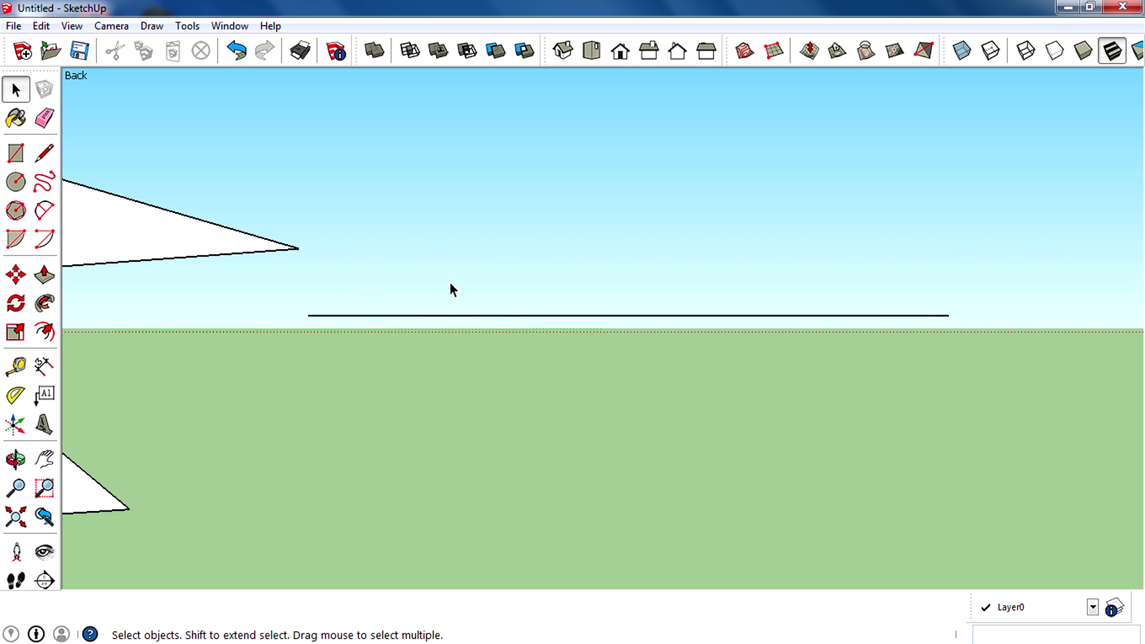
pyautogui.click(593, 315)
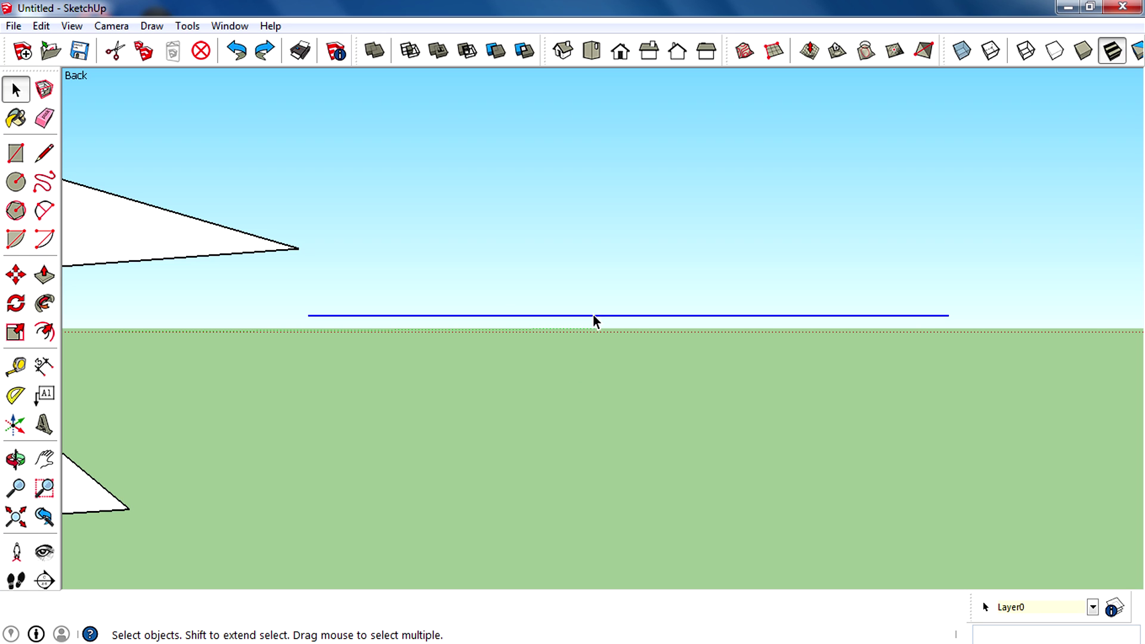
pyautogui.click(1017, 326)
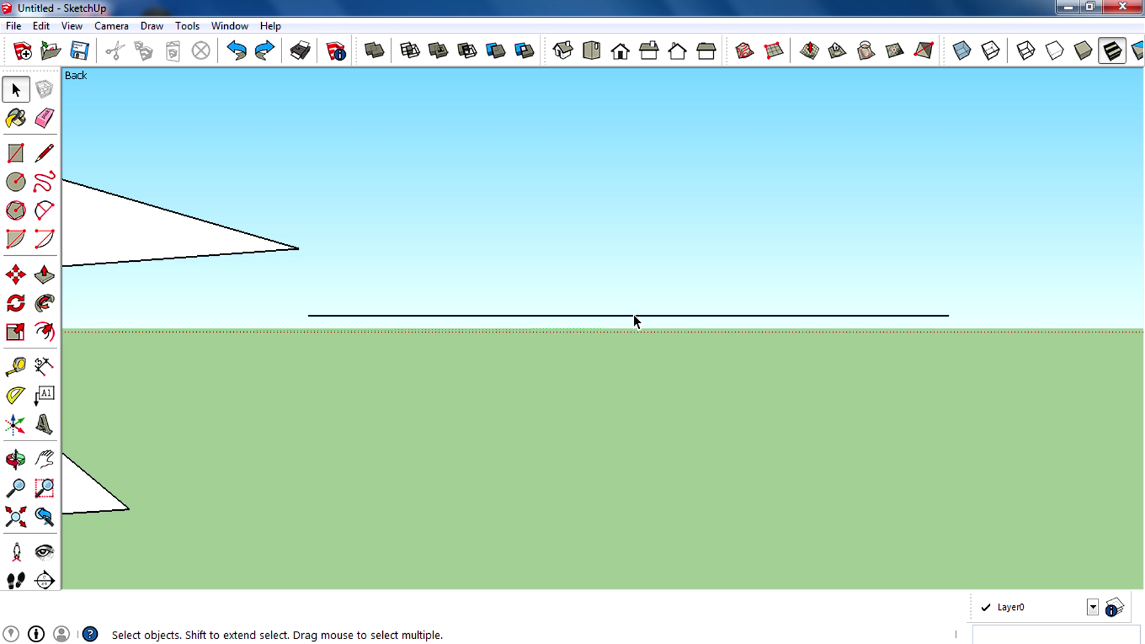
# - Divide the horizontal line beyond the shape's pointed corners into 10 equal segments
pyautogui.rightClick(370, 315)
pyautogui.click(453, 424)
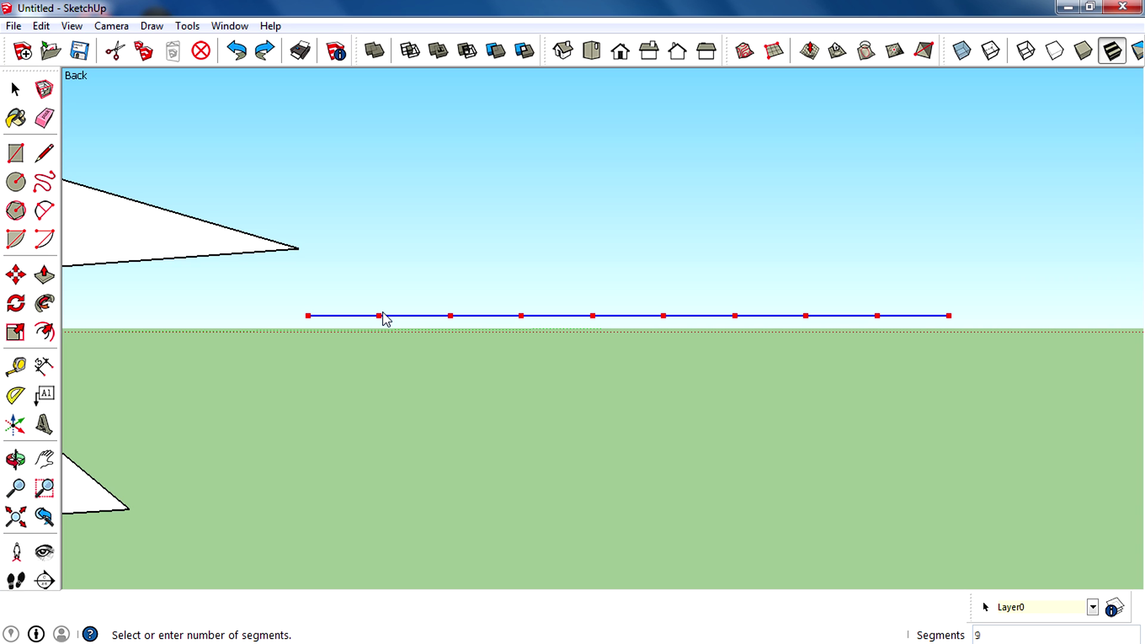
pyautogui.write('0')
pyautogui.press('Return')
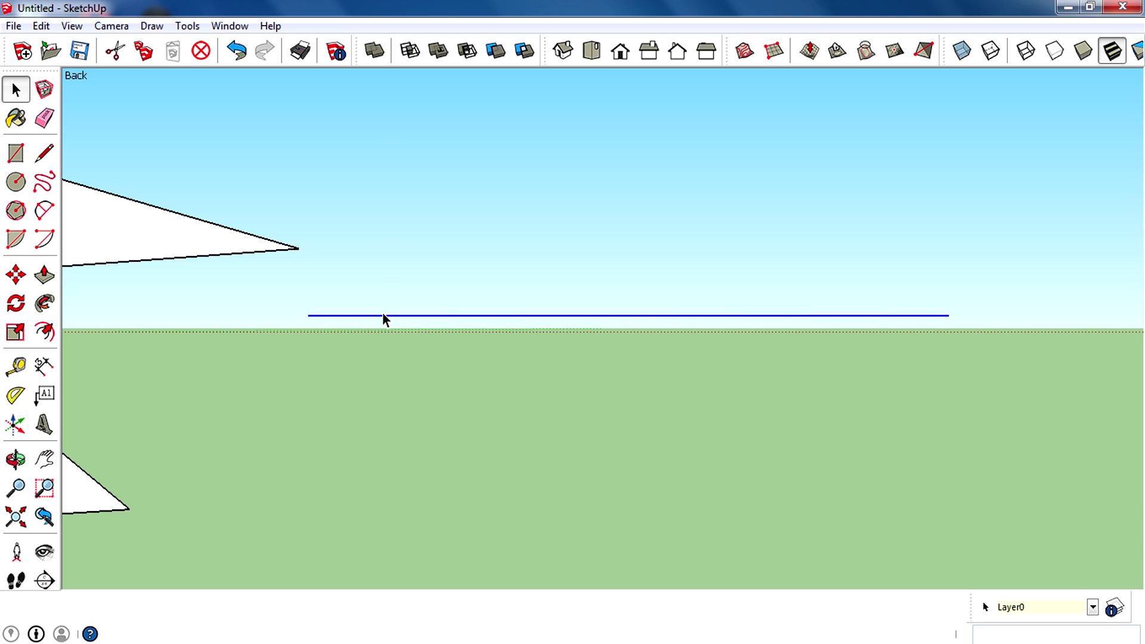
# - Select the segments at the line's far end, including the end one alone, to check the division, and clear the selection
pyautogui.moveTo(1012, 401); pyautogui.dragTo(880, 232)
pyautogui.click(940, 341)
pyautogui.click(935, 317)
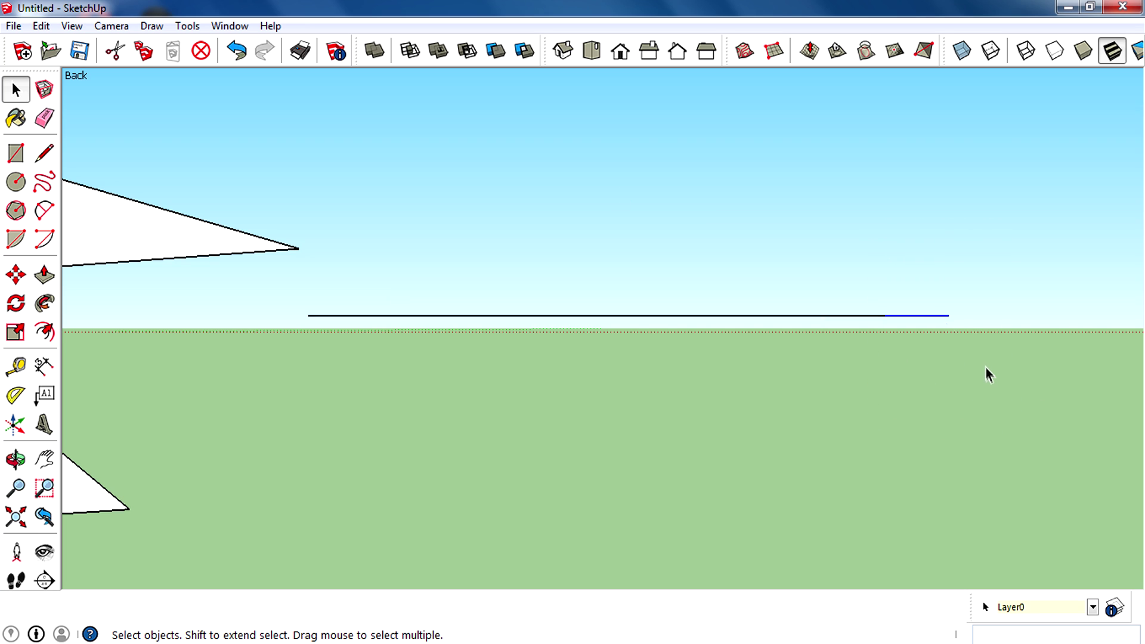
pyautogui.click(986, 367)
pyautogui.scroll(1, 922, 310)
pyautogui.moveTo(986, 368); pyautogui.dragTo(861, 250)
pyautogui.click(916, 383)
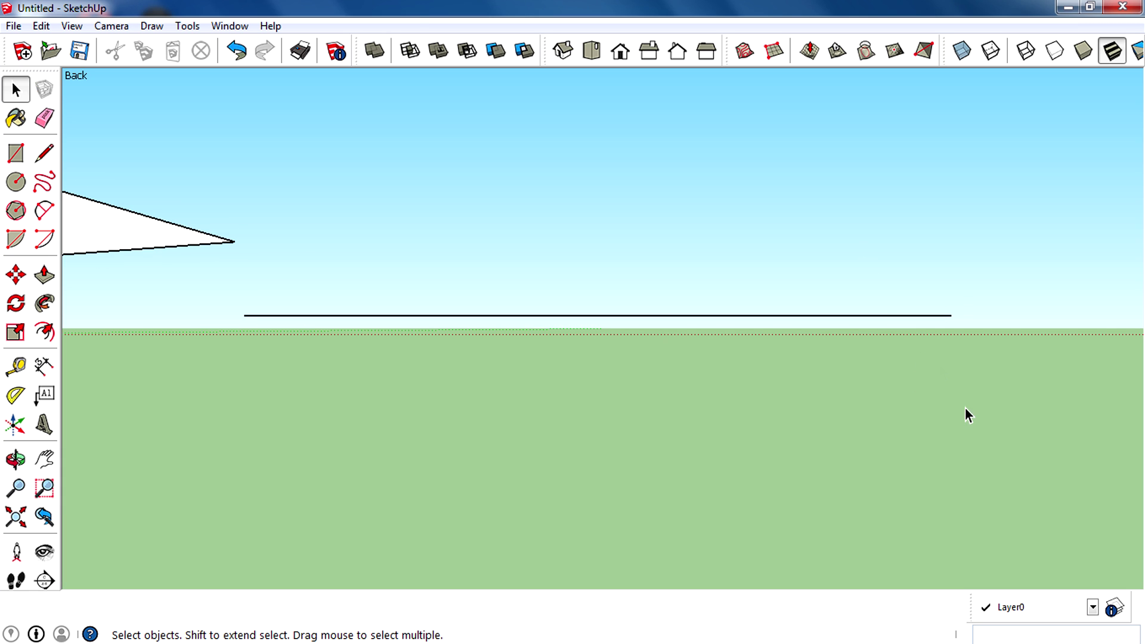
# - Select the whole divided line beside the shape, delete it, and return to the Line tool
pyautogui.scroll(-2, 629, 399)
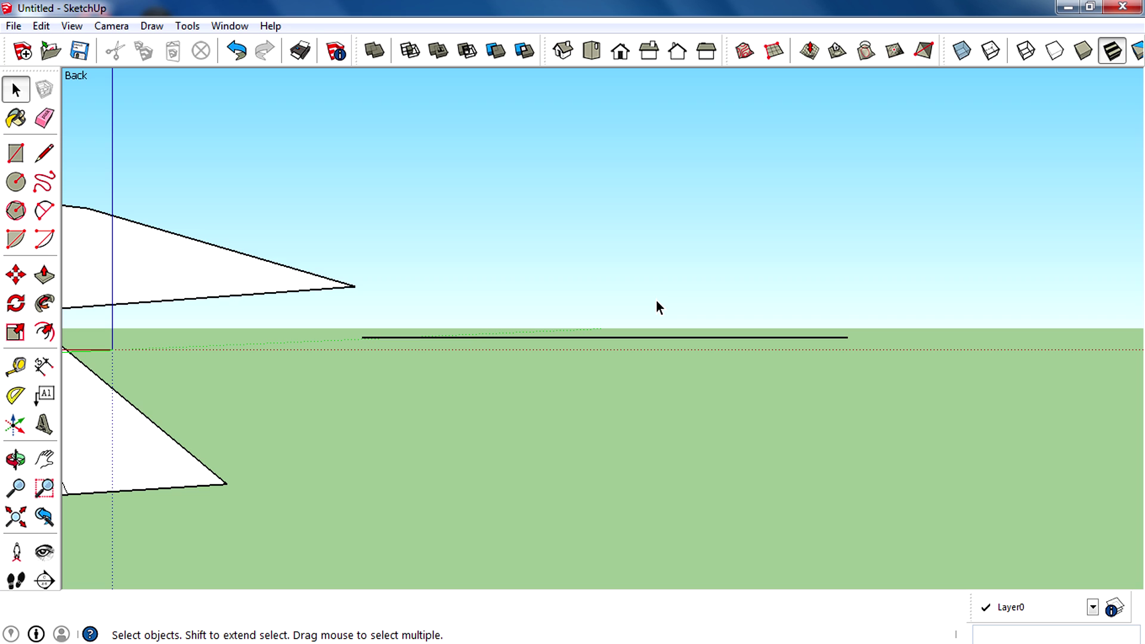
pyautogui.click(45, 153)
pyautogui.click(15, 89)
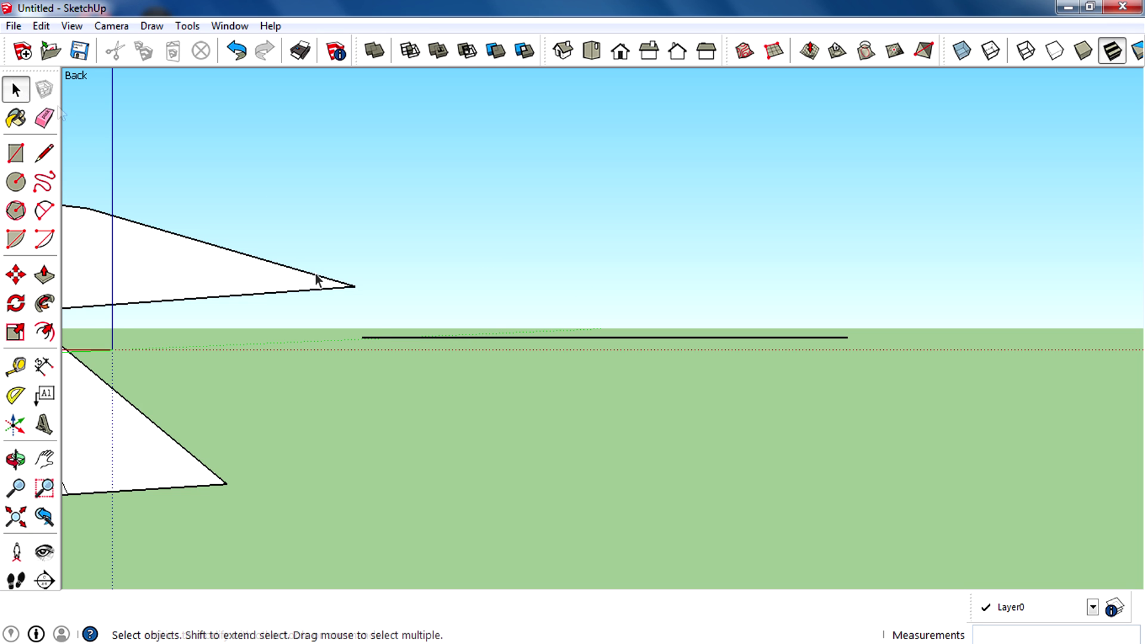
pyautogui.scroll(-1, 381, 331)
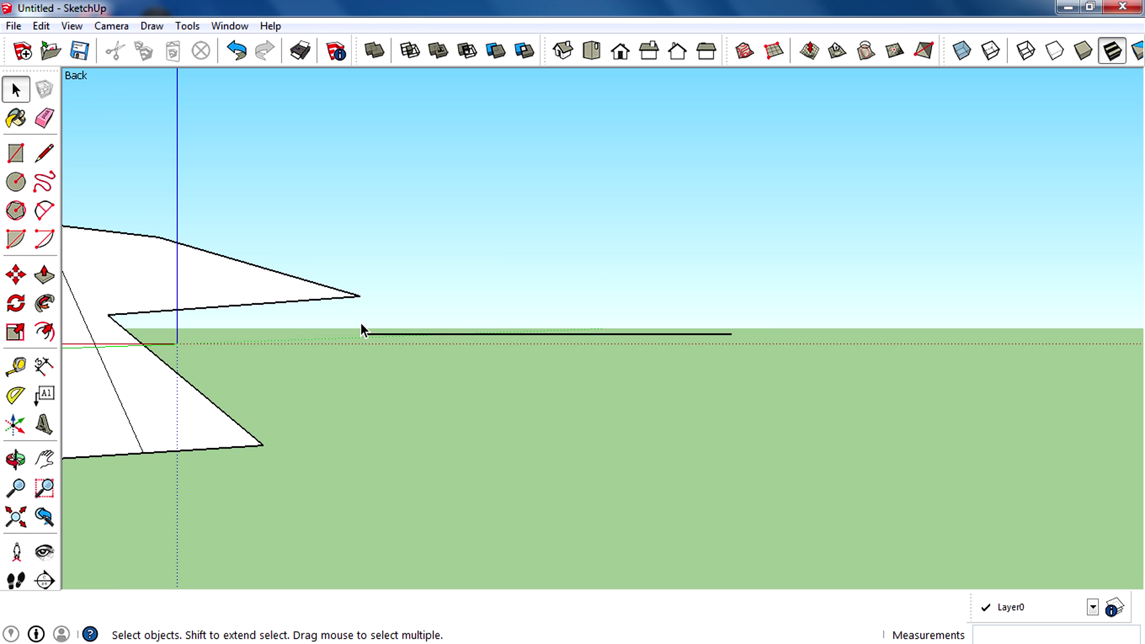
pyautogui.moveTo(349, 317); pyautogui.dragTo(831, 385)
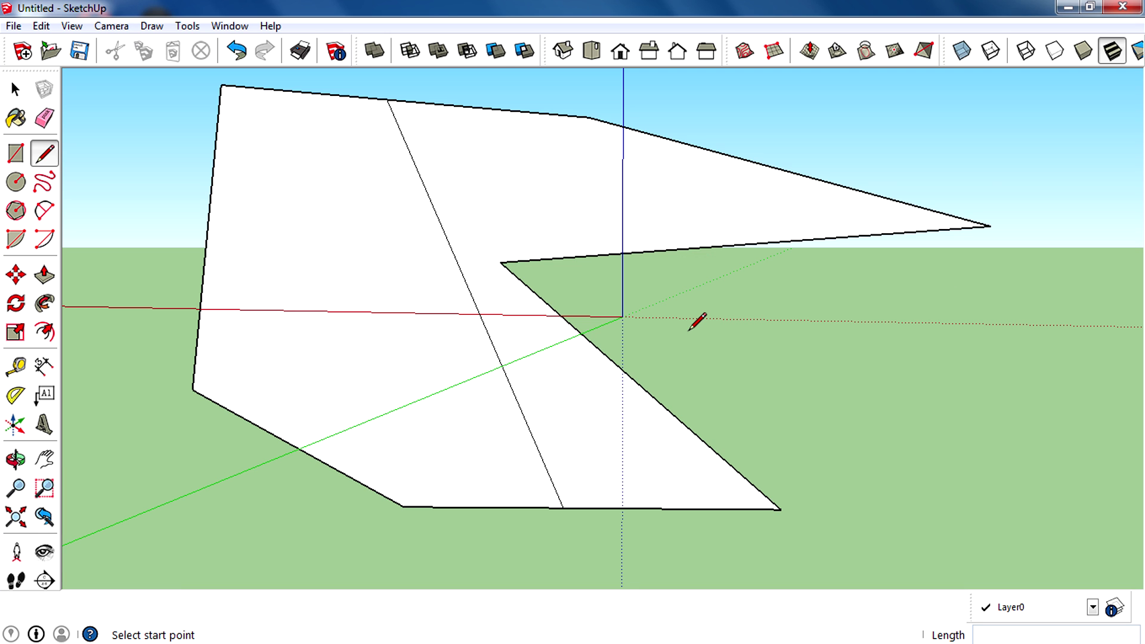
# - Select the entire split shape with its dividing line and delete it to empty the model
pyautogui.scroll(-1, 651, 318)
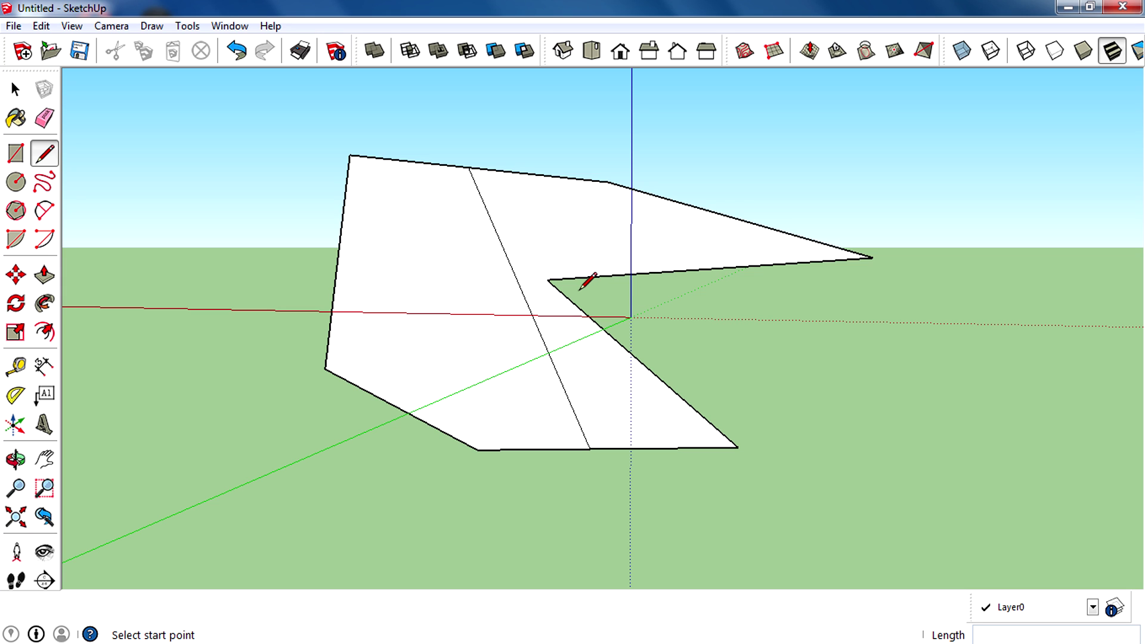
pyautogui.moveTo(569, 292); pyautogui.dragTo(683, 336, button='middle')
pyautogui.moveTo(475, 332)
pyautogui.mouseDown(button='middle')
pyautogui.moveTo(747, 332)
pyautogui.moveTo(734, 331)
pyautogui.mouseUp(button='middle')
pyautogui.moveTo(381, 321)
pyautogui.mouseDown(button='middle')
pyautogui.moveTo(907, 331)
pyautogui.moveTo(591, 326)
pyautogui.mouseUp(button='middle')
pyautogui.click(15, 90)
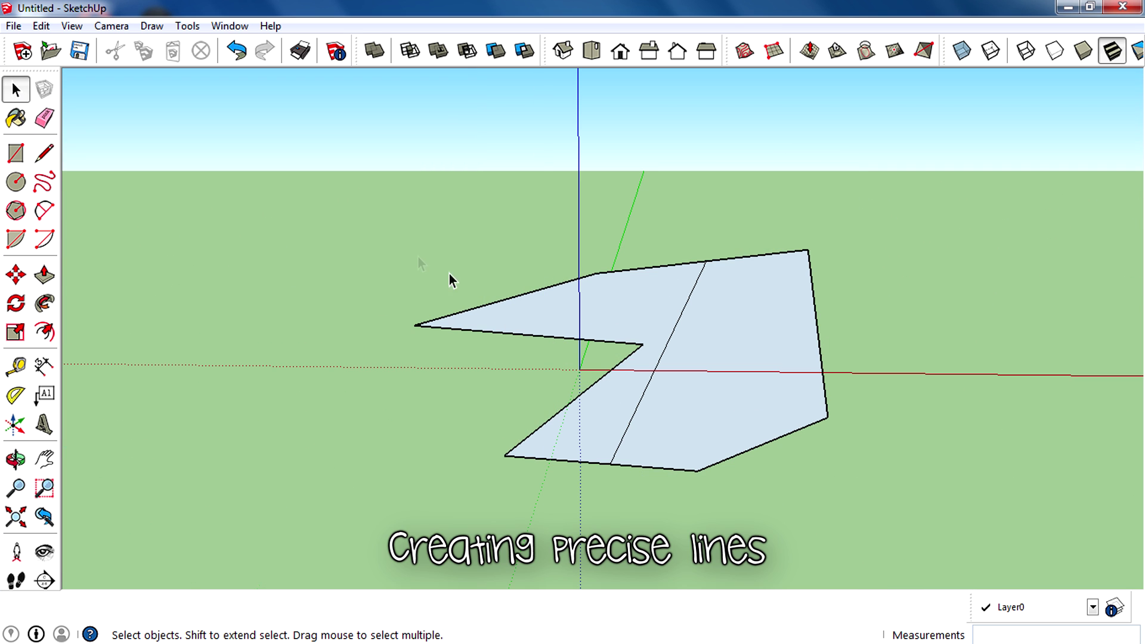
pyautogui.moveTo(385, 218); pyautogui.dragTo(910, 519)
pyautogui.press('Delete')
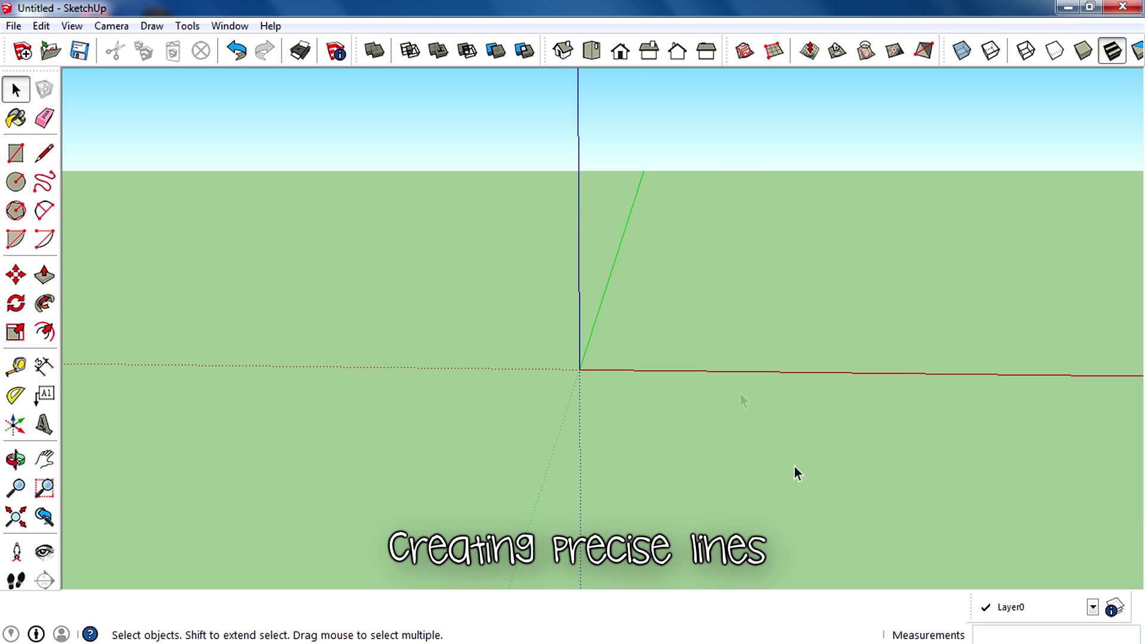
# - From the Front view, draw a line parallel to the red axis with a length of 100, starting near the blue axis
pyautogui.click(620, 52)
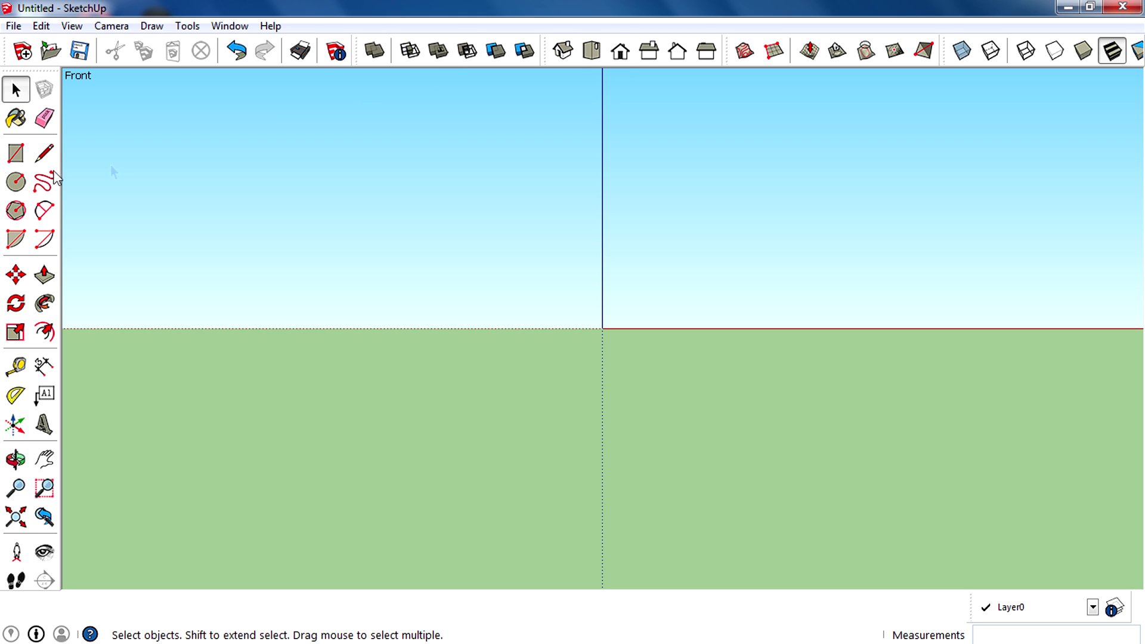
pyautogui.click(44, 153)
pyautogui.moveTo(667, 204); pyautogui.dragTo(654, 266, button='middle')
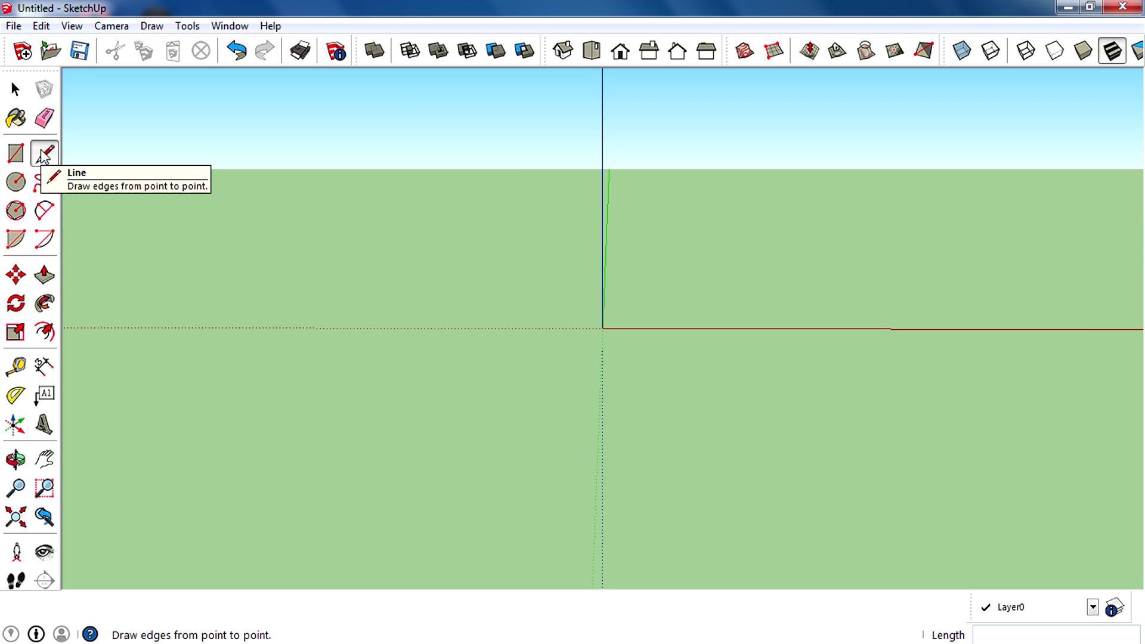
pyautogui.click(599, 196)
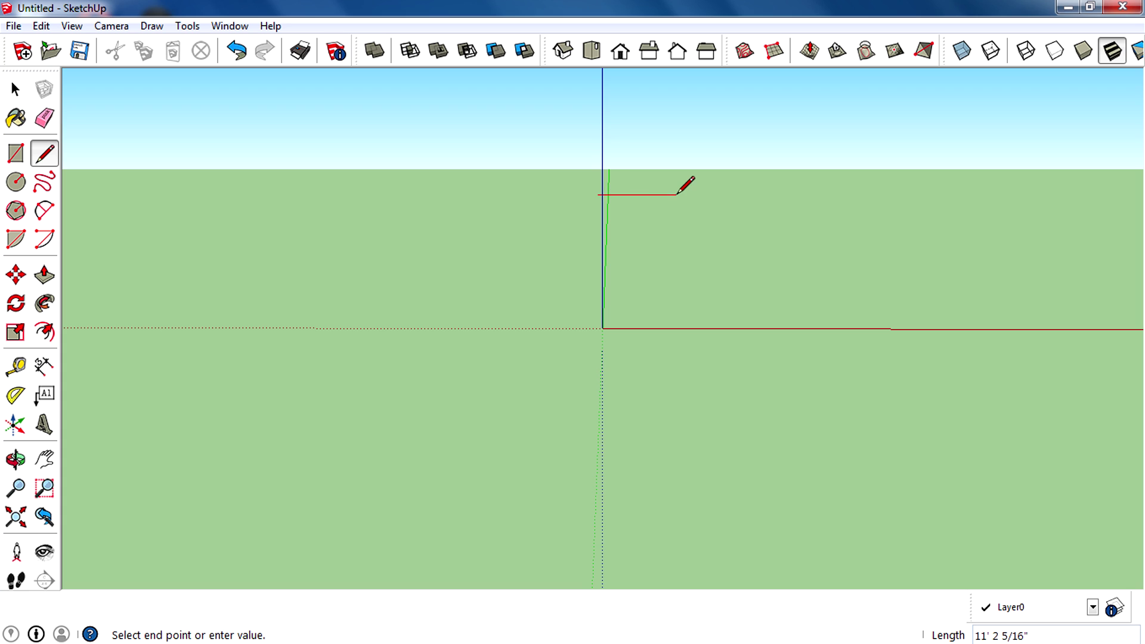
pyautogui.moveTo(560, 252); pyautogui.dragTo(282, 257, button='middle')
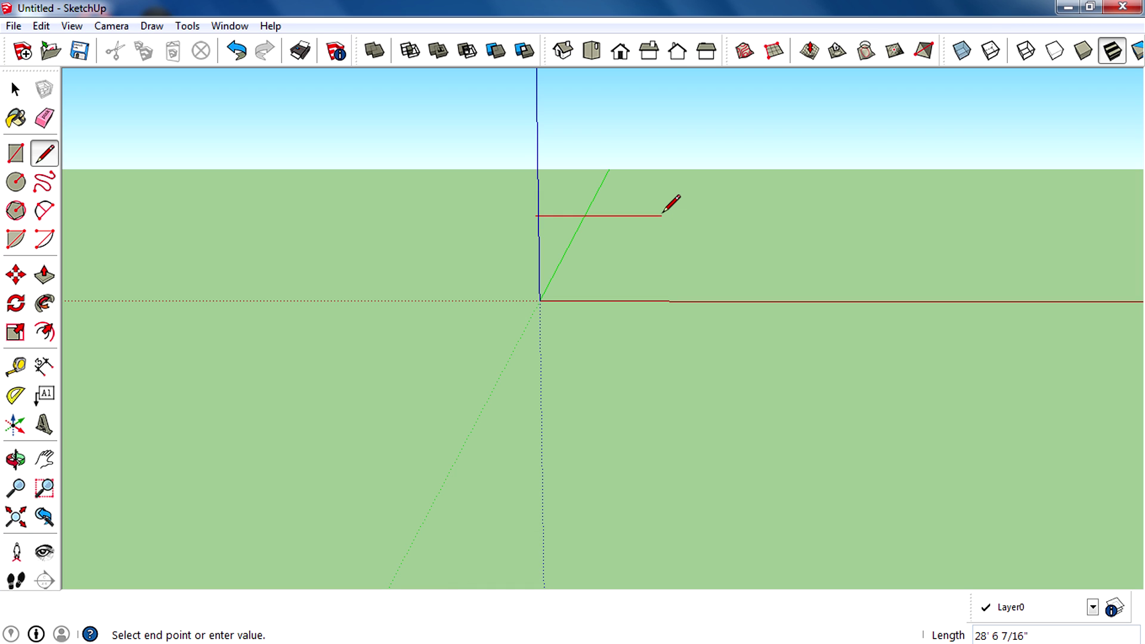
pyautogui.write('100')
pyautogui.press('Return')
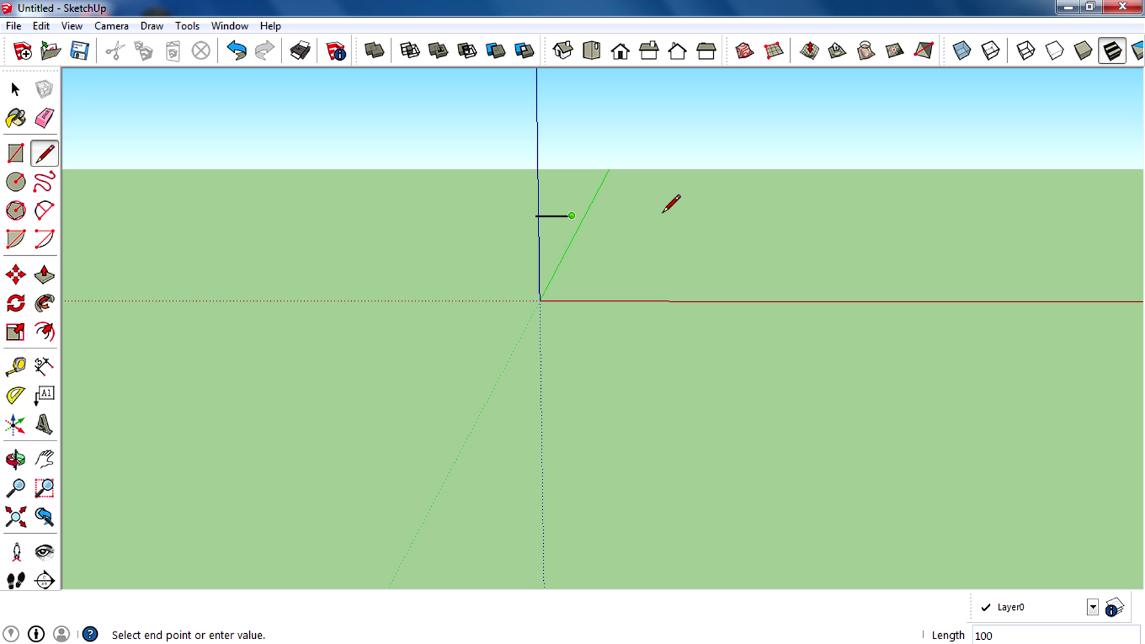
# - Leave the Line tool, select the new line to check it as drawn, and clear the selection
pyautogui.scroll(5, 545, 199)
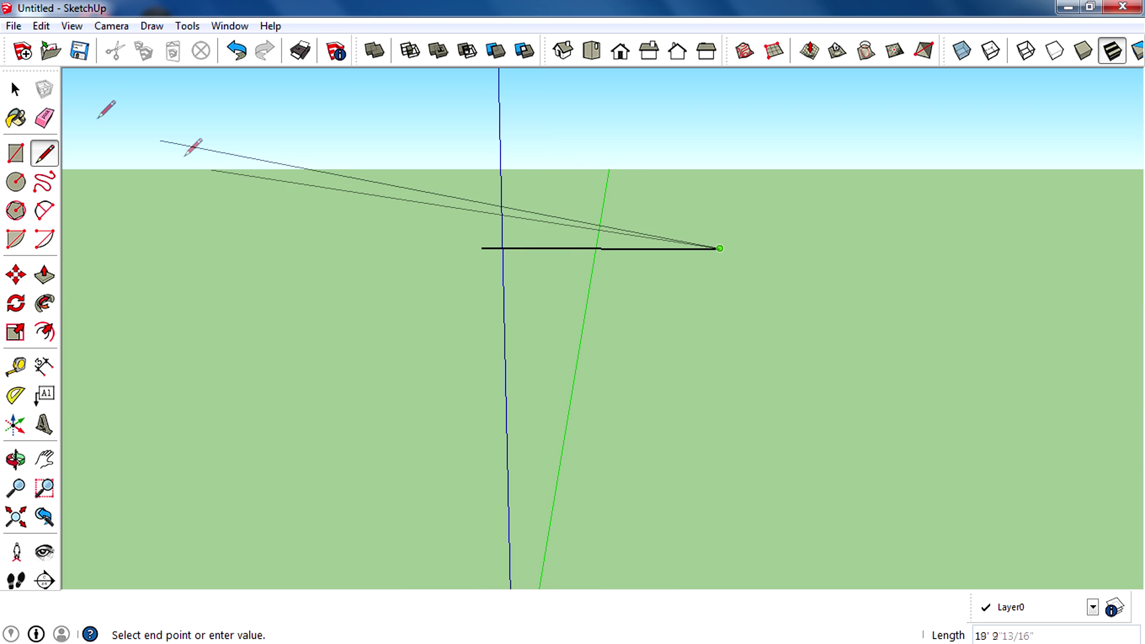
pyautogui.click(16, 89)
pyautogui.scroll(5, 548, 245)
pyautogui.moveTo(355, 223); pyautogui.dragTo(996, 309)
pyautogui.click(415, 419)
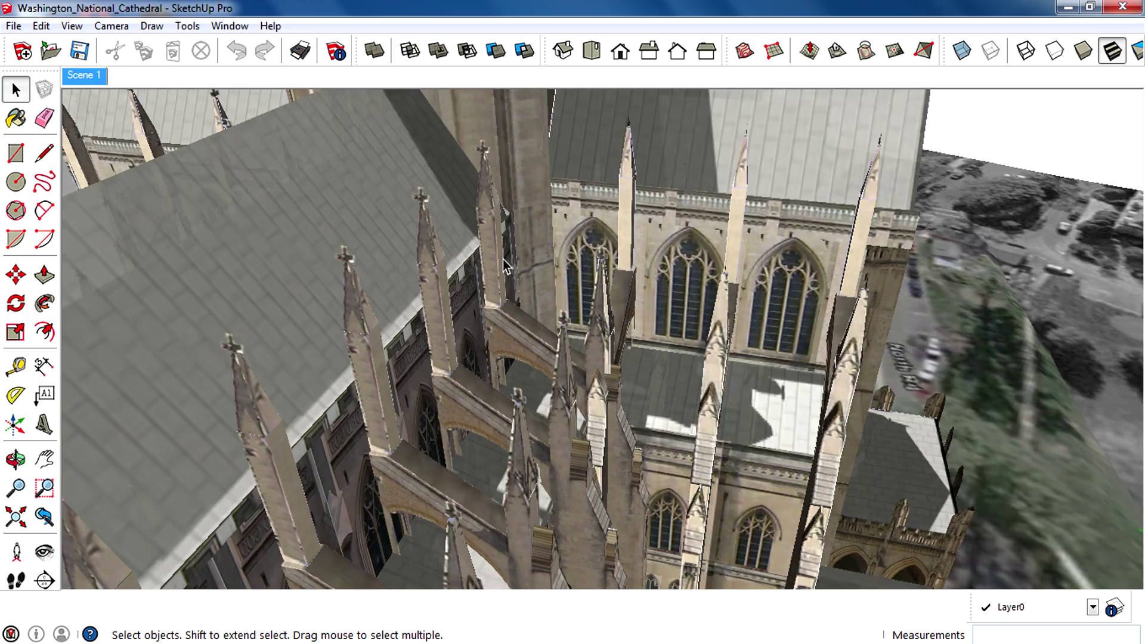
pyautogui.scroll(-10, 506, 266)
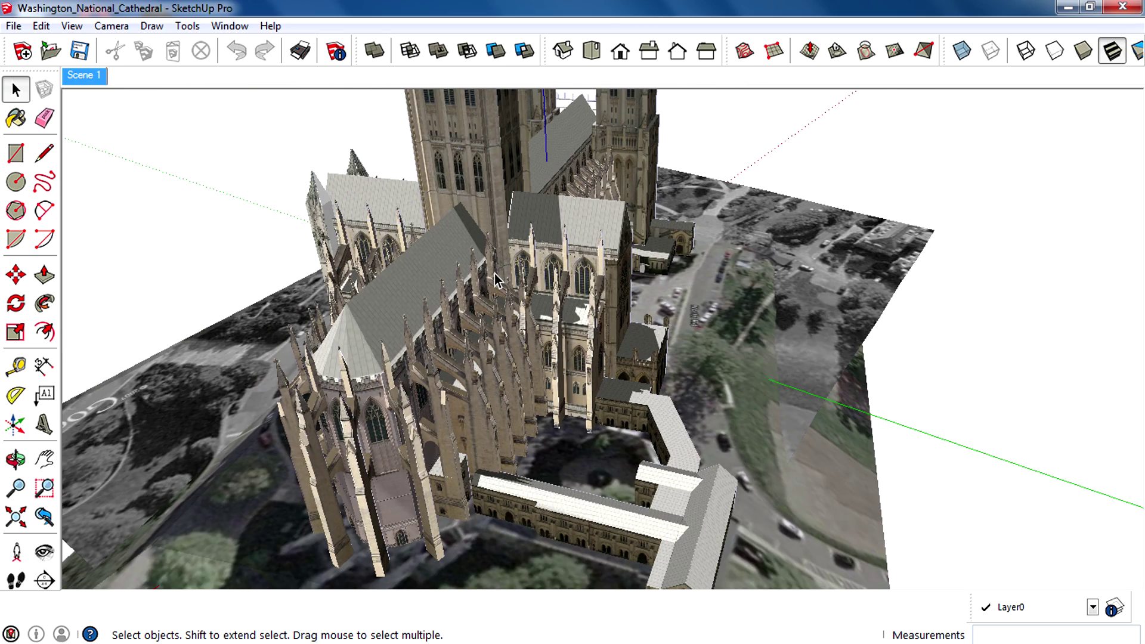
pyautogui.moveTo(429, 293); pyautogui.dragTo(500, 270, button='middle')
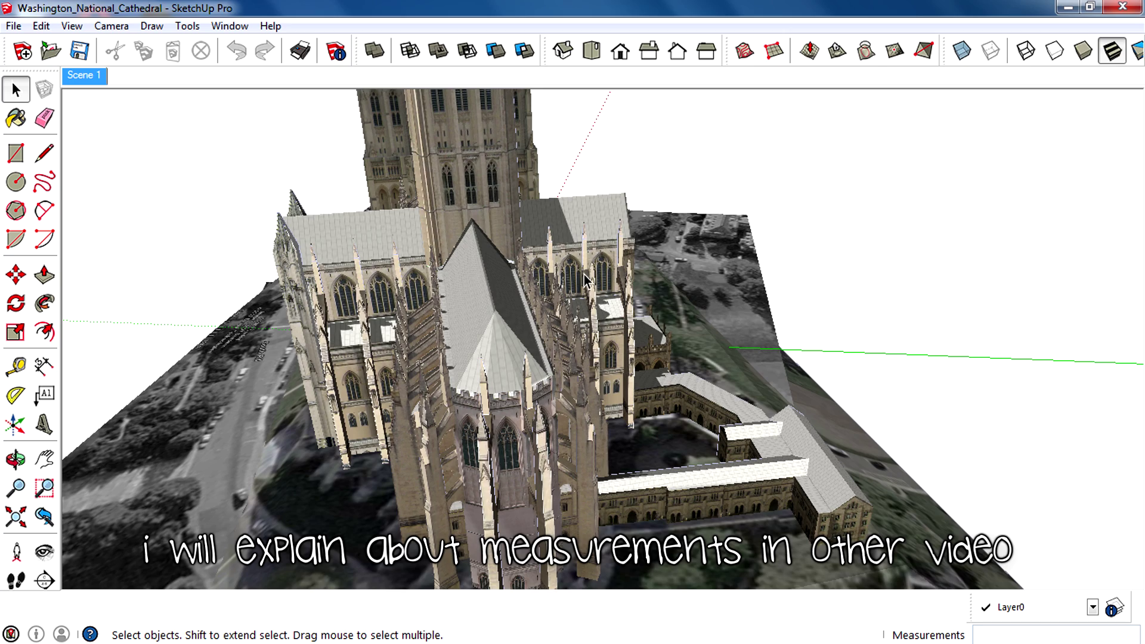
pyautogui.moveTo(525, 275); pyautogui.dragTo(459, 281, button='middle')
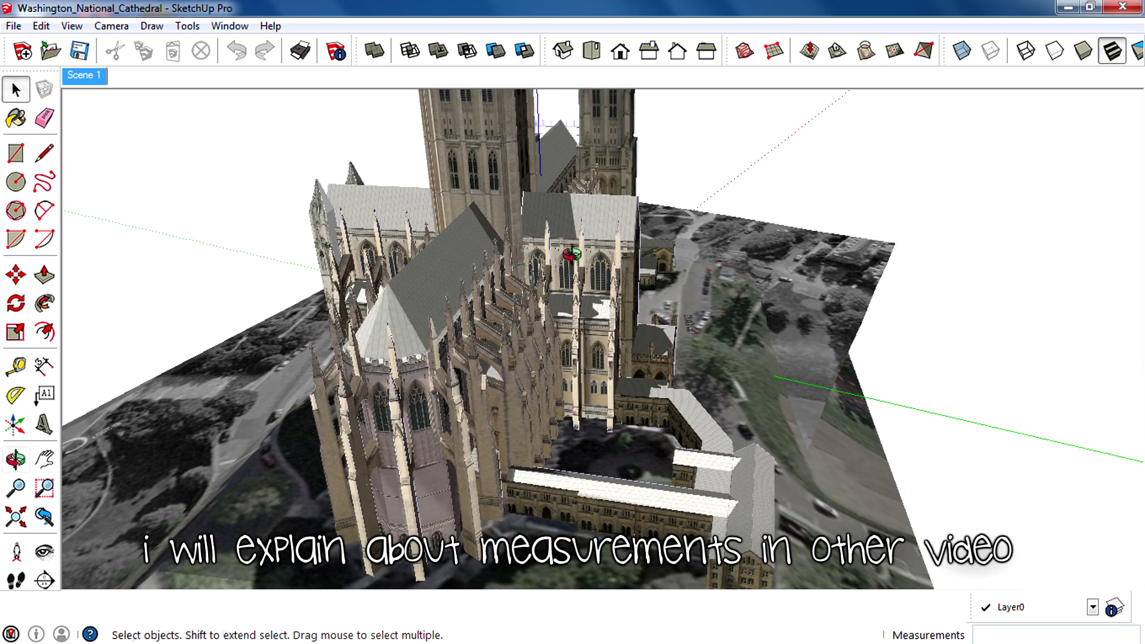
pyautogui.moveTo(570, 270); pyautogui.dragTo(507, 227, button='middle')
pyautogui.scroll(3, 473, 186)
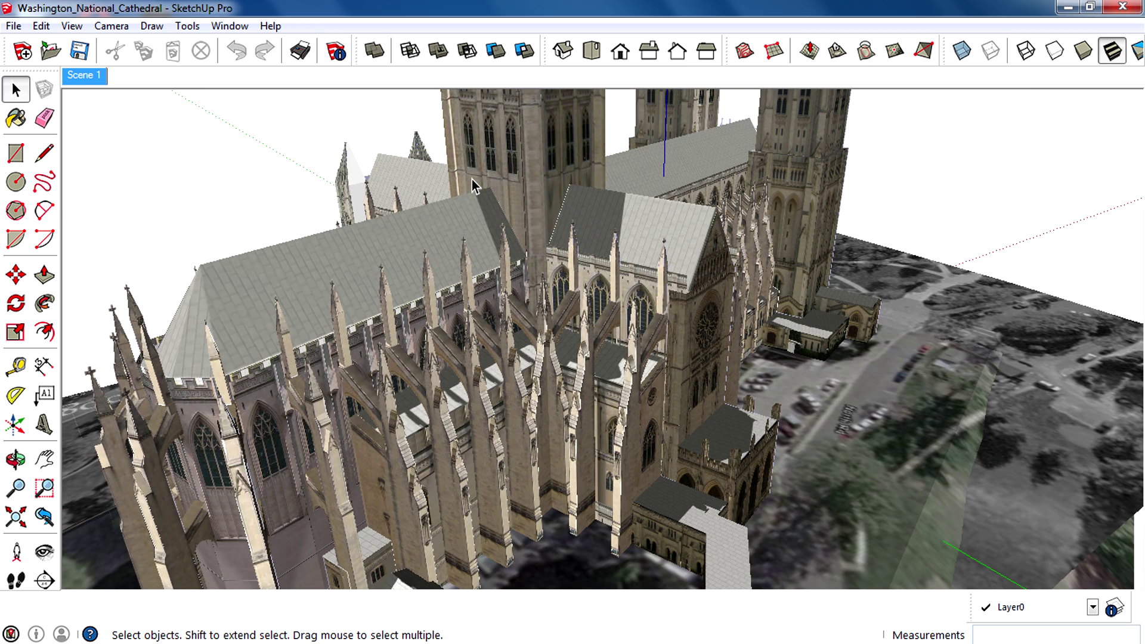